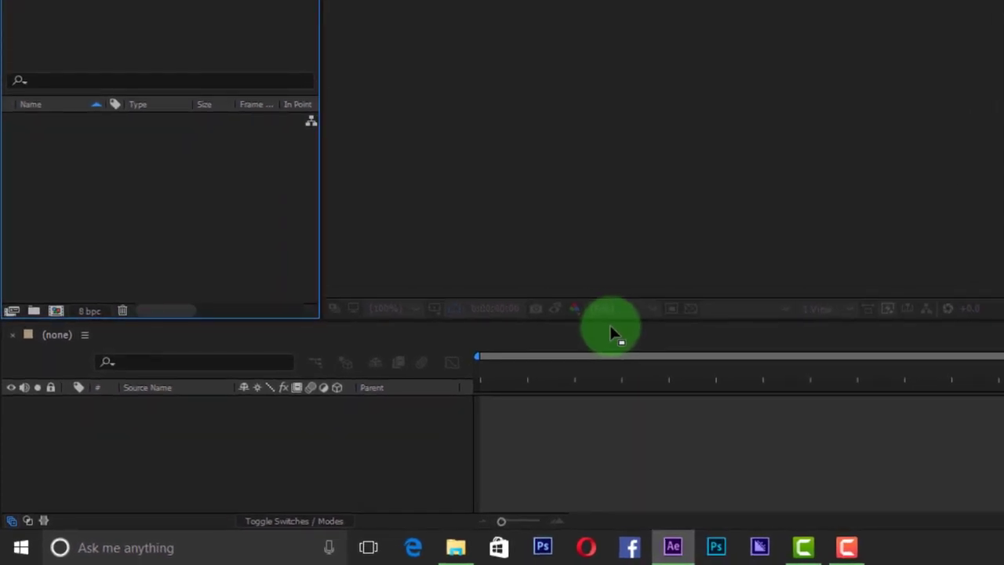
Create a new HDTV 1080 24 composition, five seconds long, named LINE
{"action": "left_click", "coordinate": [57, 311]}
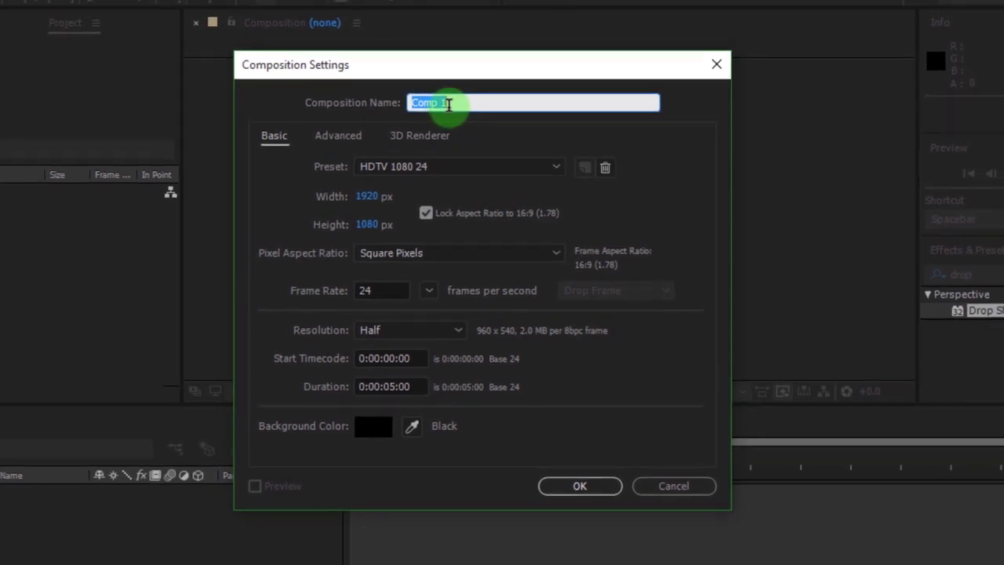
{"action": "type", "text": "LINE"}
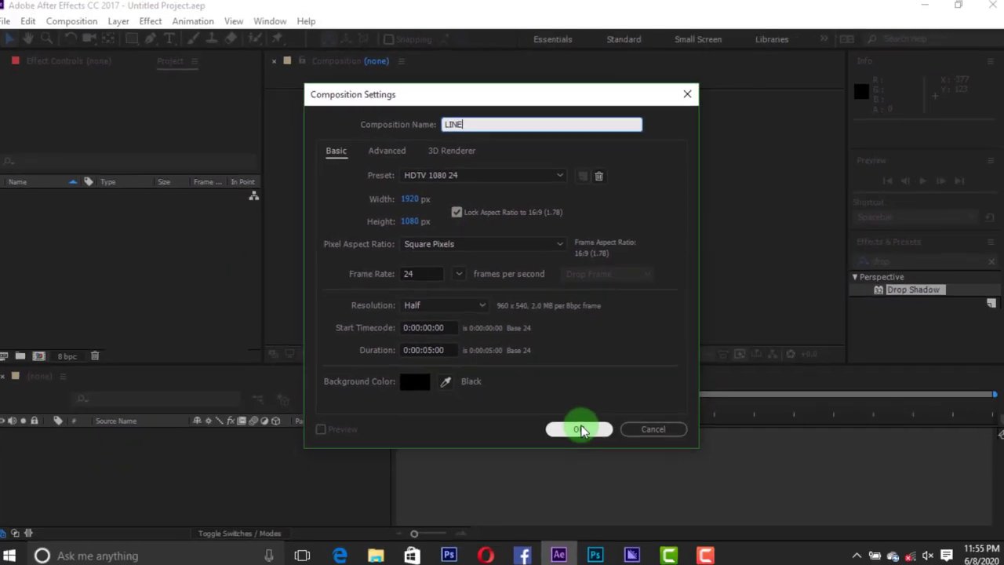
Confirm the LINE composition and add a full-frame yellow FFCC00 solid layer
{"action": "left_click", "coordinate": [581, 429]}
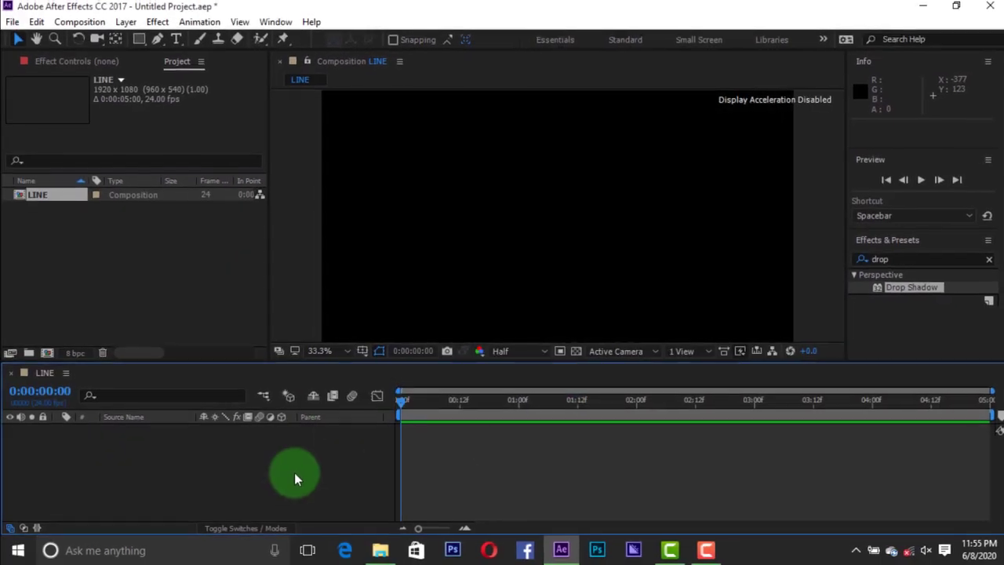
{"action": "right_click", "coordinate": [317, 472]}
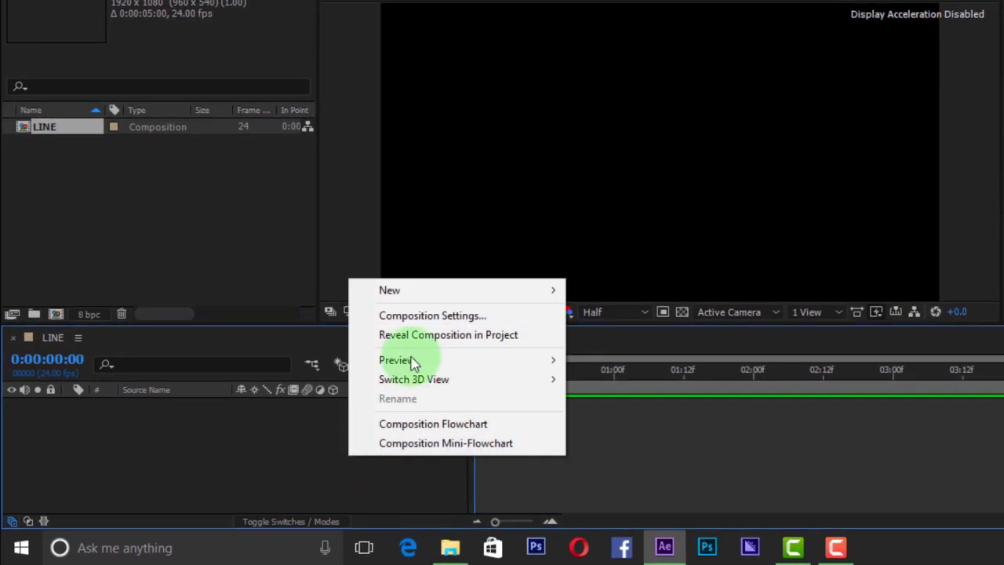
{"action": "mouse_move", "coordinate": [423, 301]}
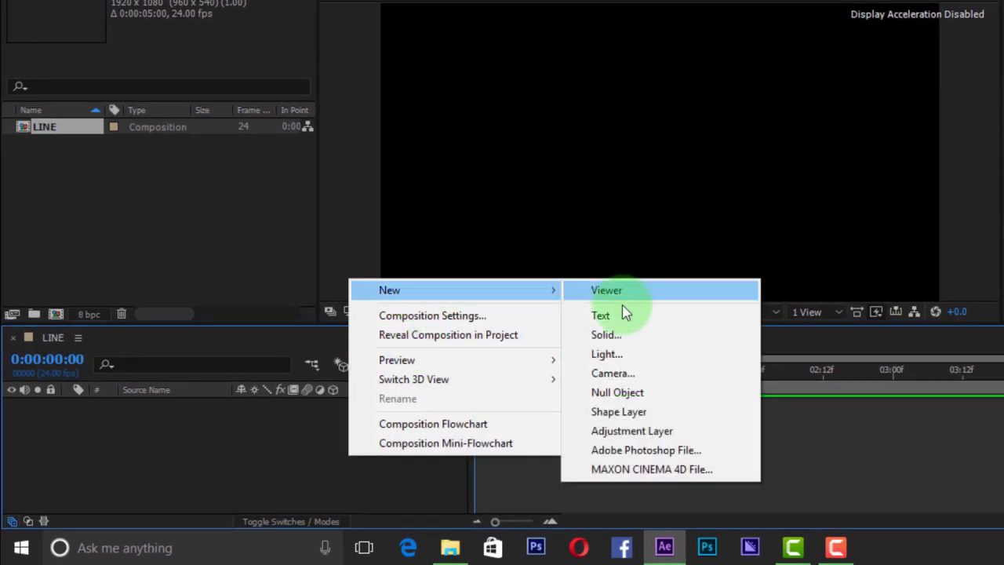
{"action": "left_click", "coordinate": [624, 337]}
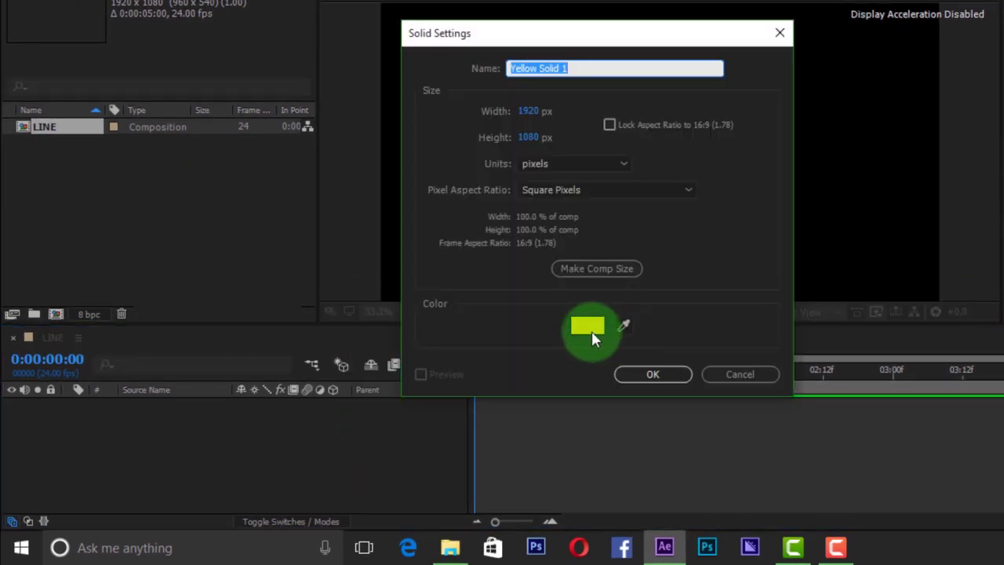
{"action": "left_click", "coordinate": [585, 325]}
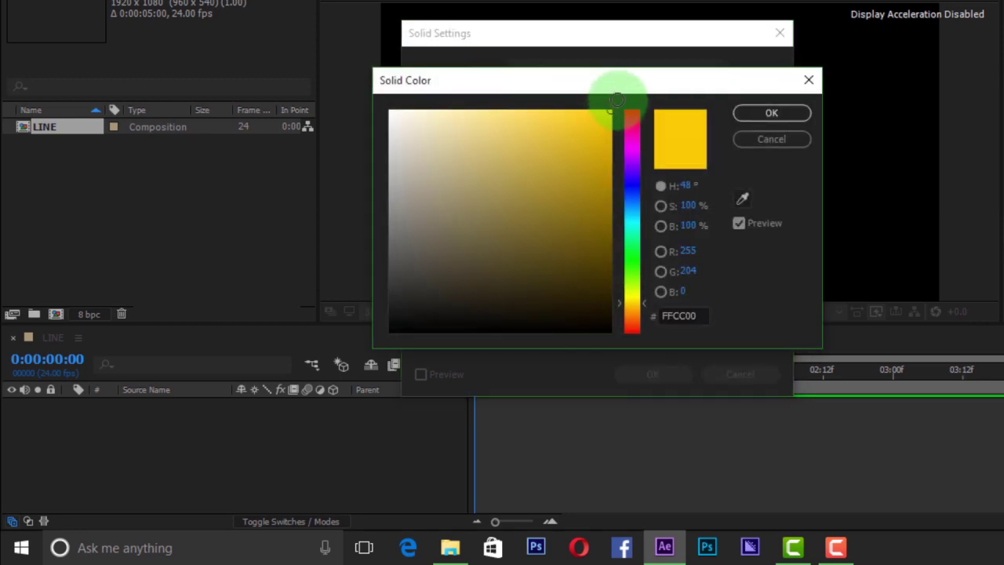
{"action": "left_click", "coordinate": [761, 114]}
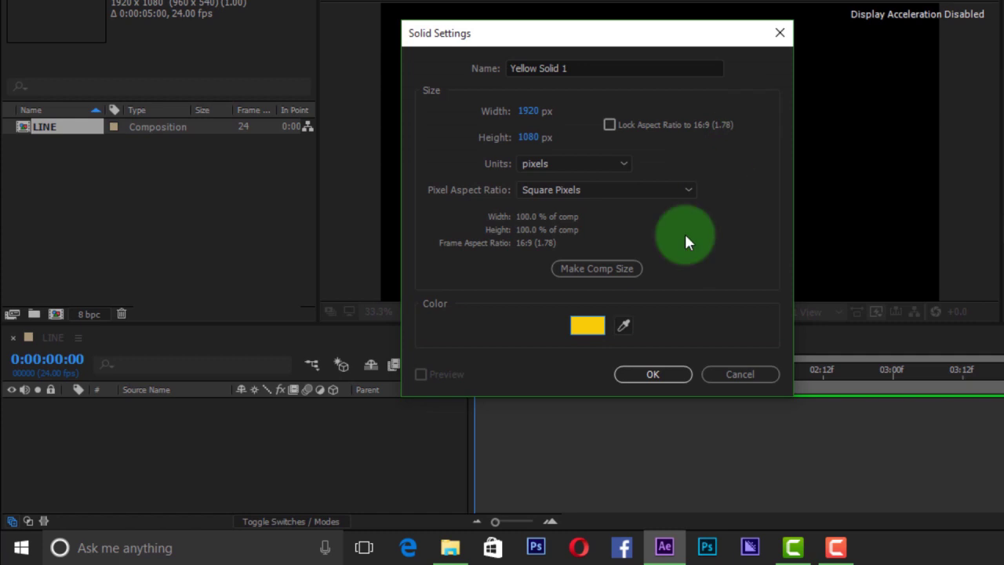
{"action": "left_click", "coordinate": [653, 368]}
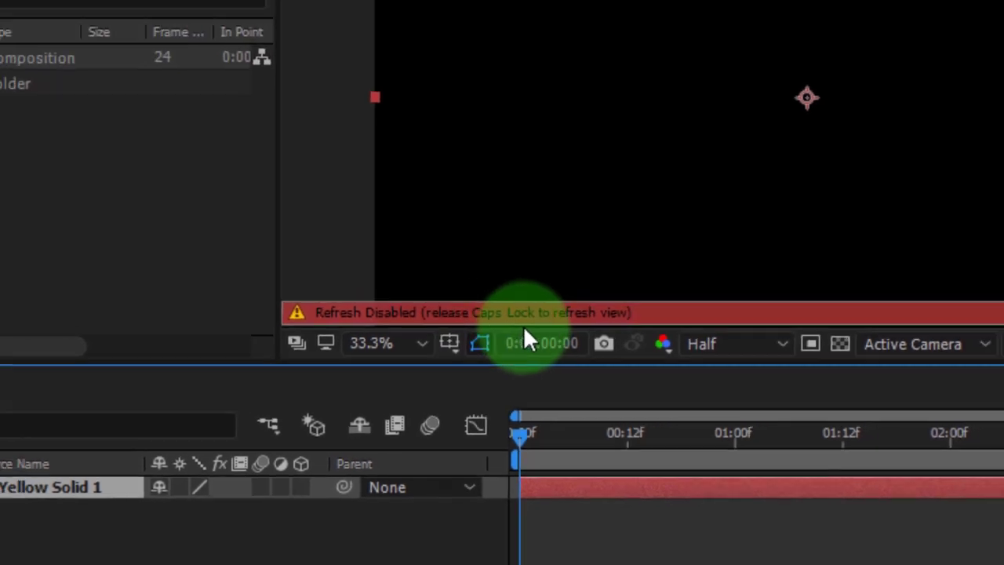
With the viewer refreshed and fitted, move Yellow Solid 1's anchor point to its bottom-left corner
{"action": "key", "text": "Caps_Lock"}
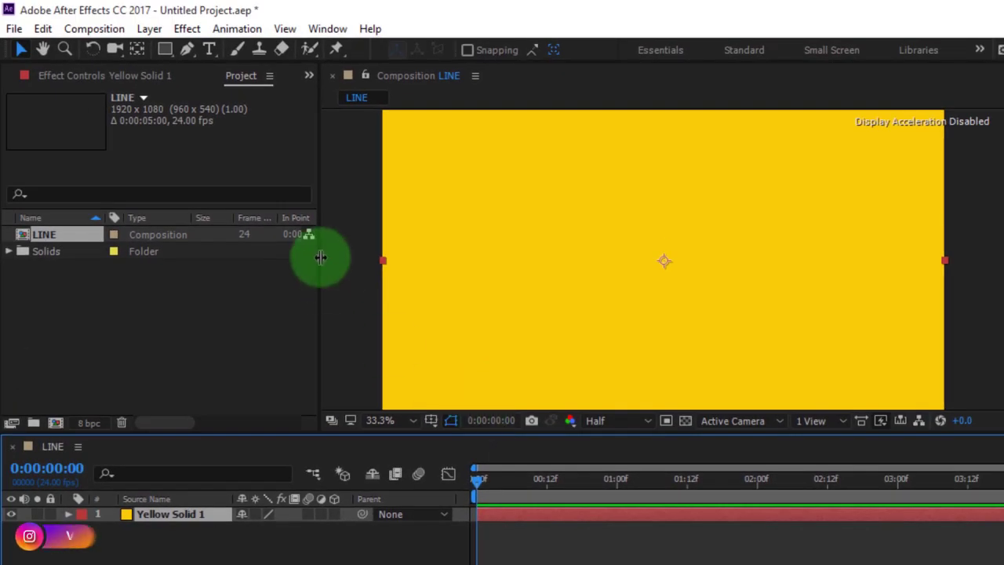
{"action": "left_click", "coordinate": [71, 29]}
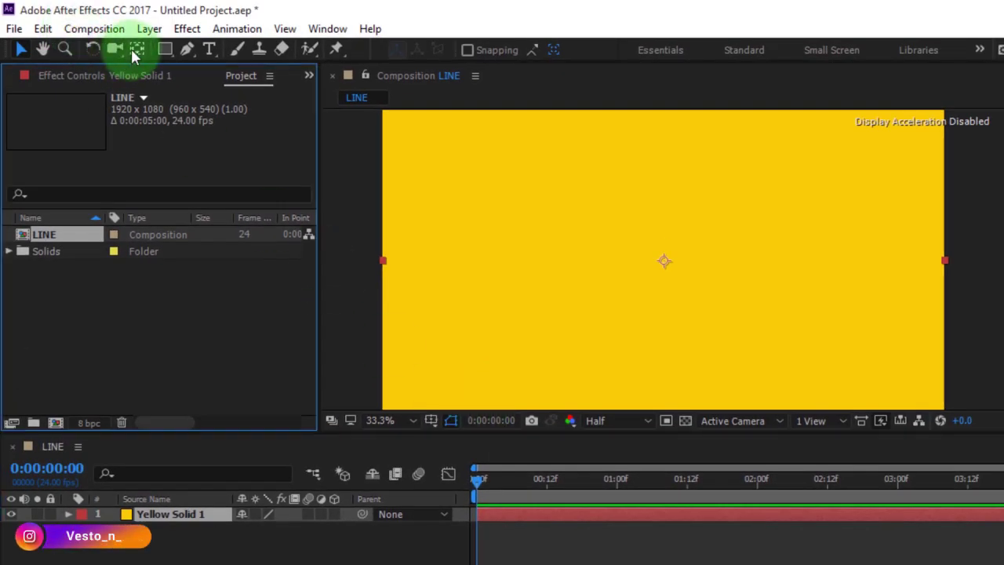
{"action": "left_click", "coordinate": [137, 49]}
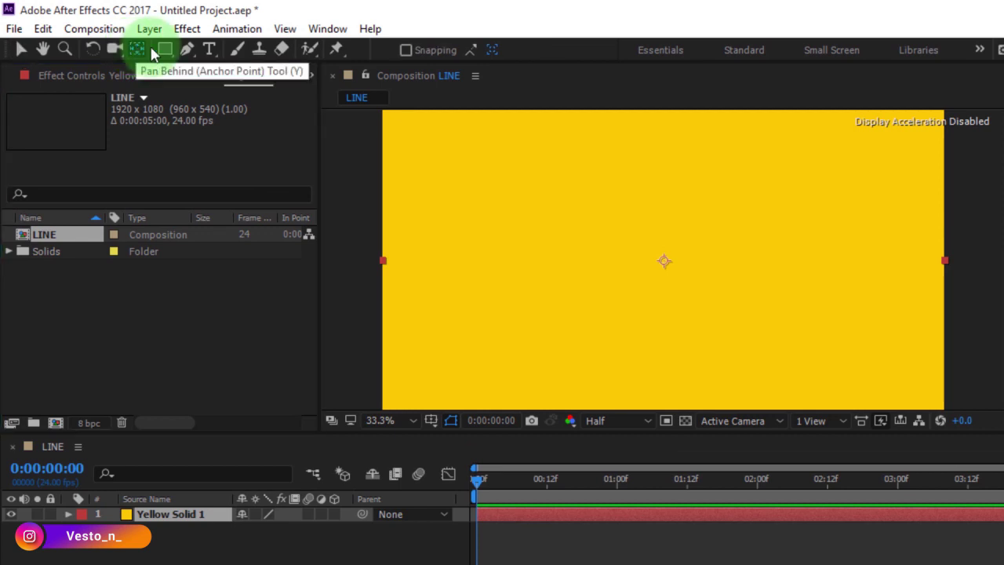
{"action": "left_click", "coordinate": [412, 420]}
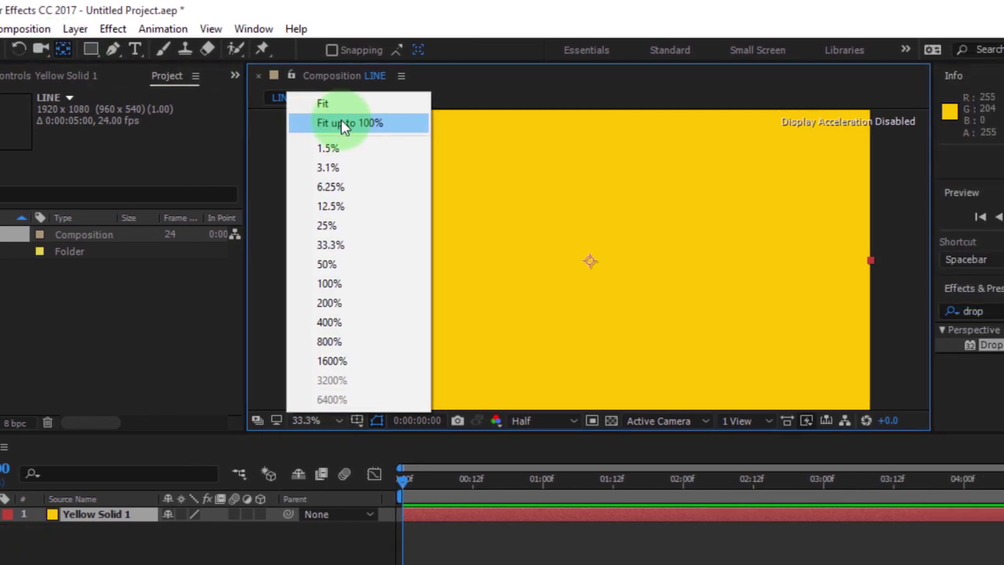
{"action": "left_click", "coordinate": [343, 128]}
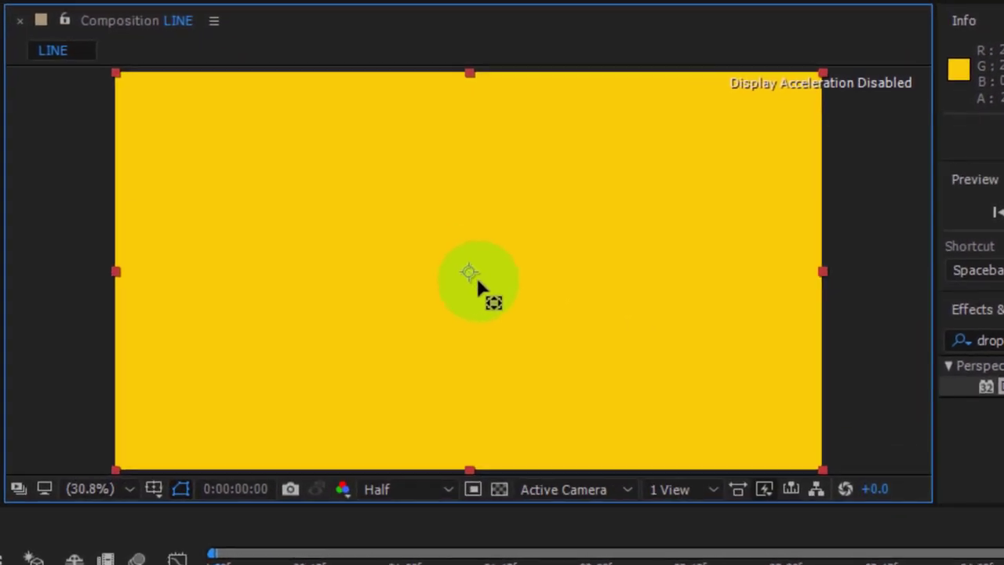
{"action": "left_click_drag", "start_coordinate": [466, 272], "coordinate": [449, 274]}
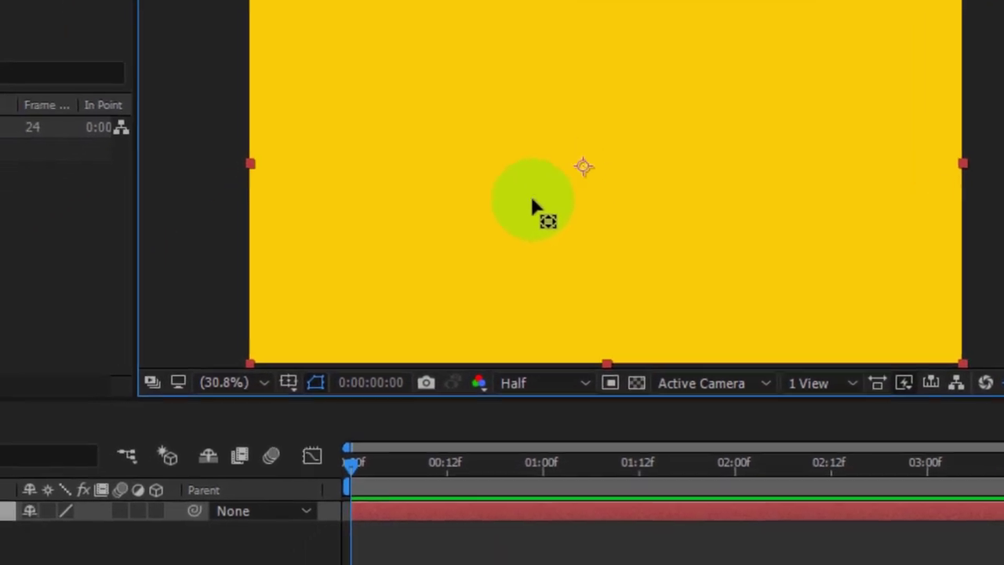
{"action": "left_click_drag", "start_coordinate": [532, 202], "coordinate": [252, 367]}
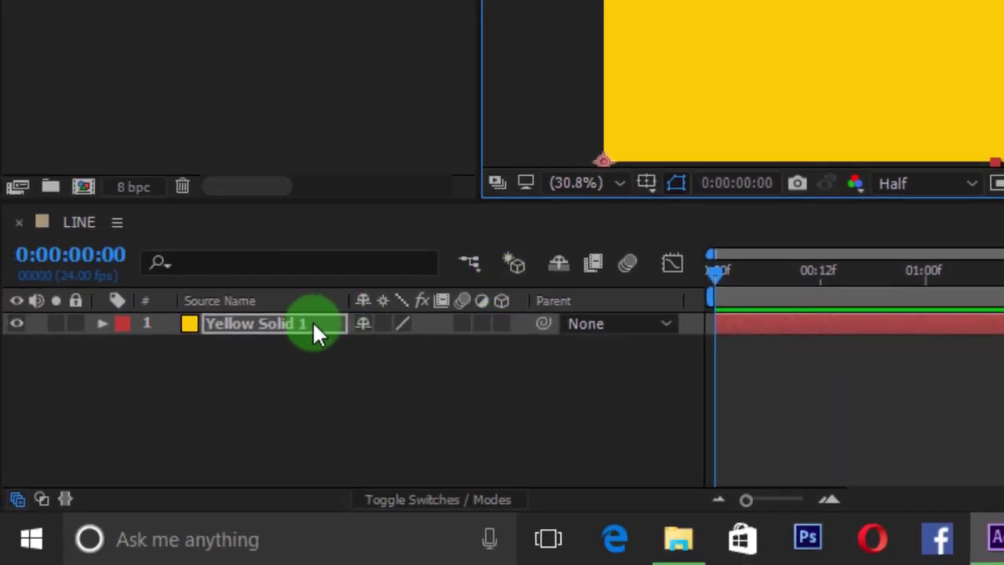
Set Yellow Solid 1's Scale to 270% and refit the viewer to check it
{"action": "key", "text": "s"}
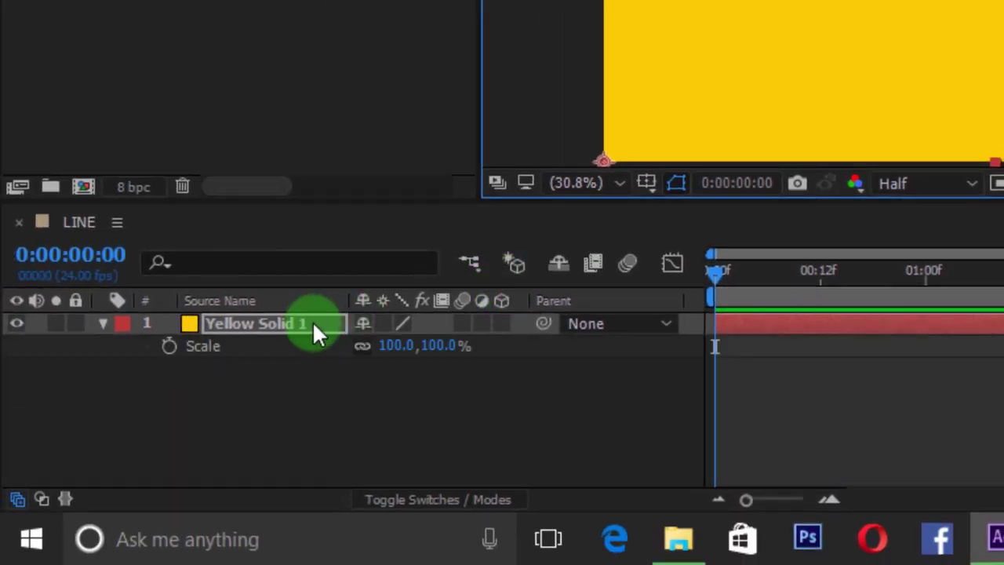
{"action": "left_click", "coordinate": [386, 343]}
{"action": "type", "text": "270"}
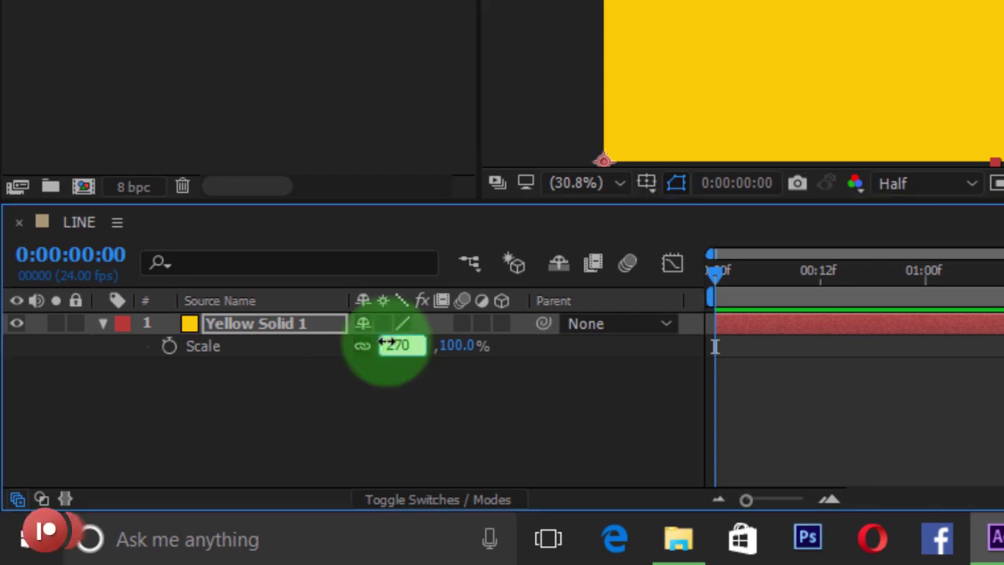
{"action": "key", "text": "Return"}
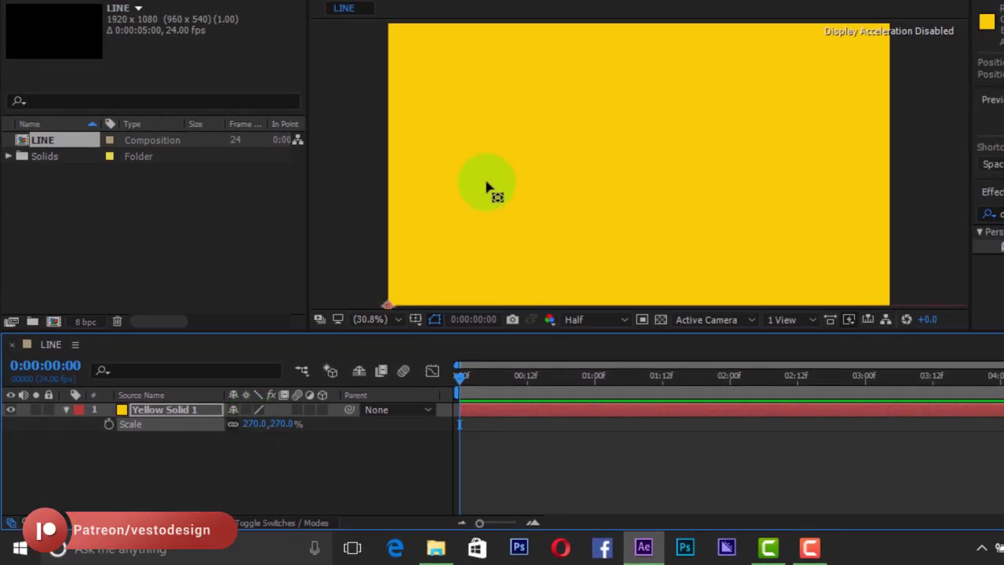
{"action": "key", "text": "comma"}
{"action": "key", "text": "comma"}
{"action": "key", "text": "comma"}
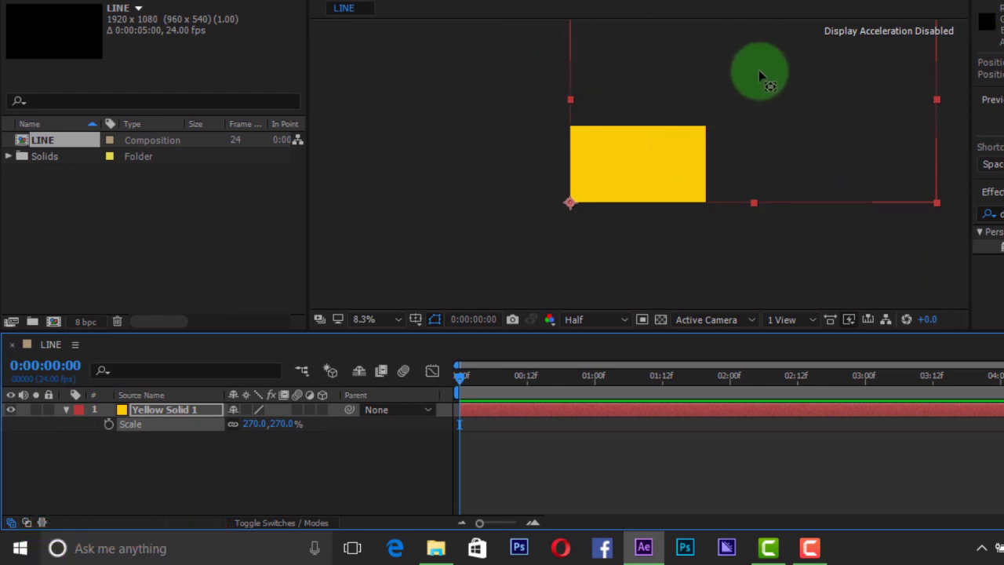
{"action": "left_click", "coordinate": [399, 313]}
{"action": "left_click", "coordinate": [418, 33]}
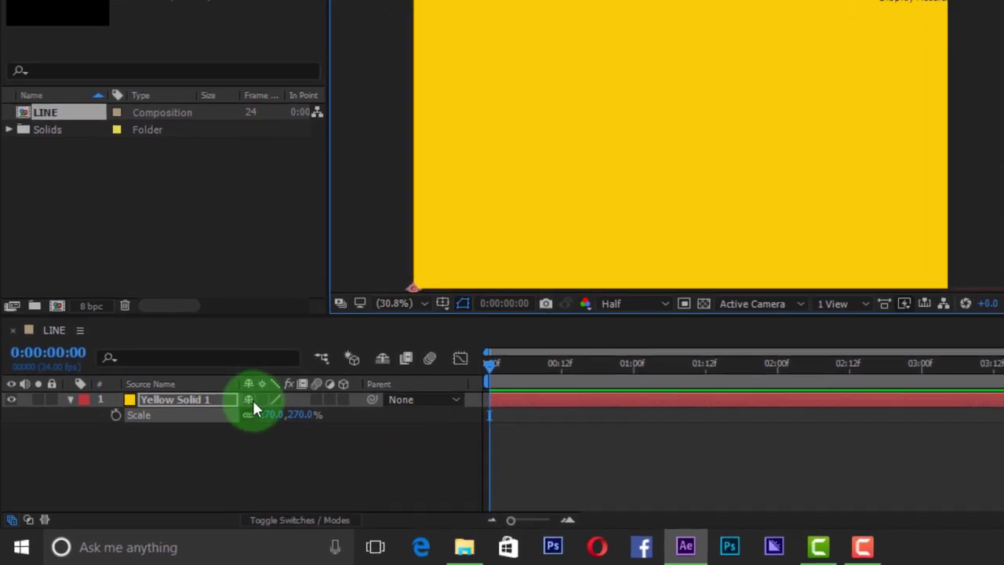
Keyframe Yellow Solid 1's Rotation from -92° at 0:00 to 94° at 0:00:01:12, selecting both keys
{"action": "key", "text": "r"}
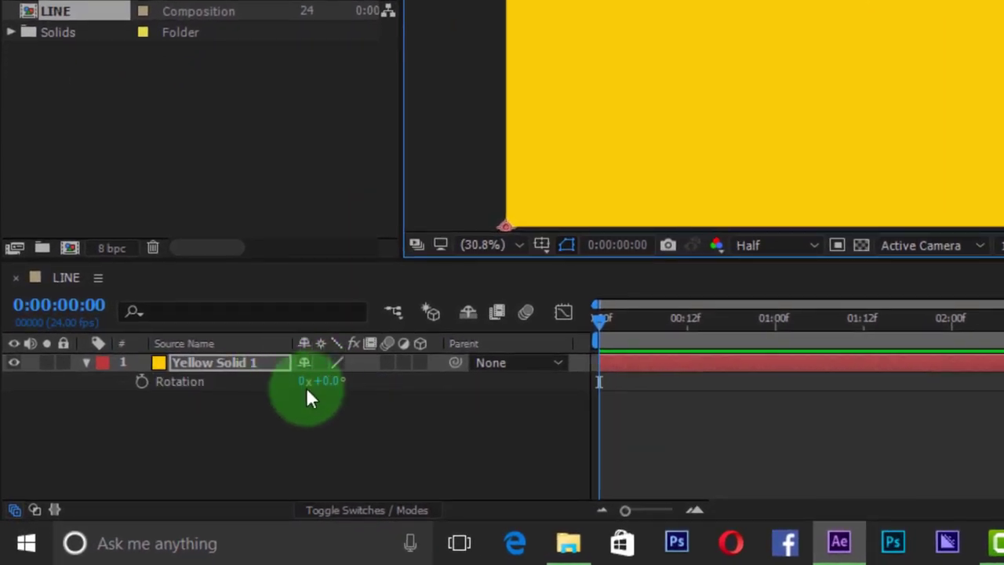
{"action": "left_click_drag", "start_coordinate": [334, 385], "coordinate": [311, 382]}
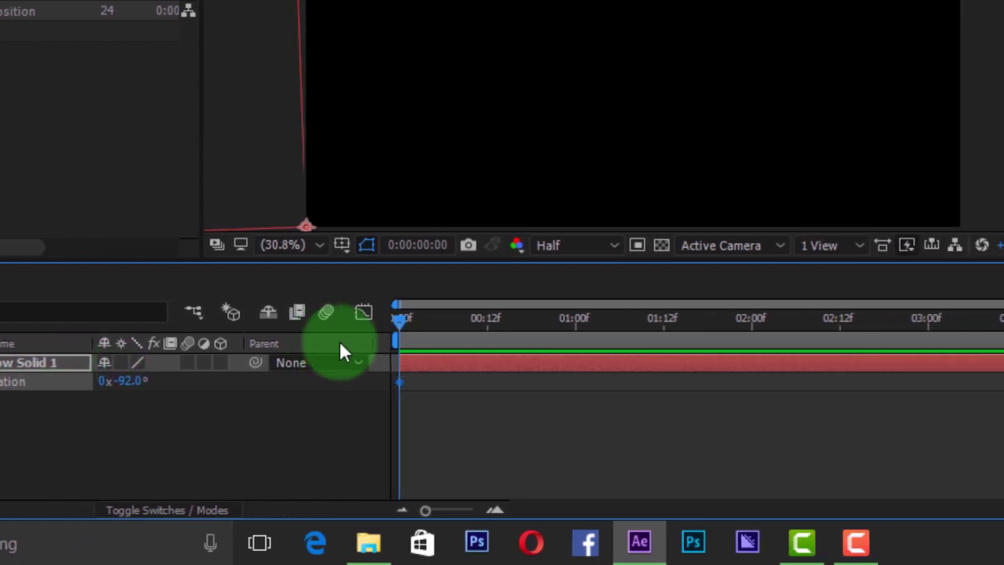
{"action": "left_click_drag", "start_coordinate": [656, 322], "coordinate": [662, 321]}
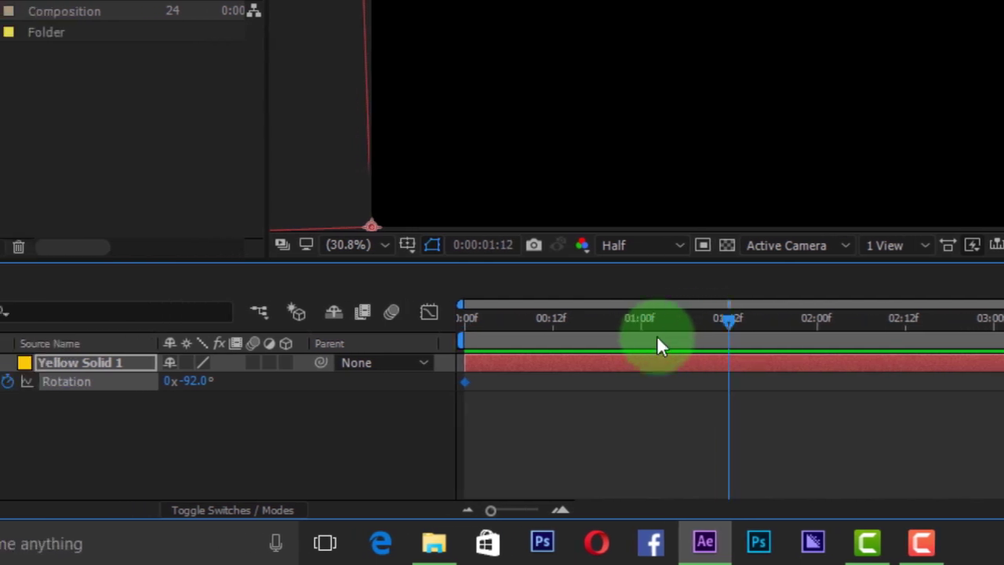
{"action": "left_click_drag", "start_coordinate": [328, 387], "coordinate": [399, 380]}
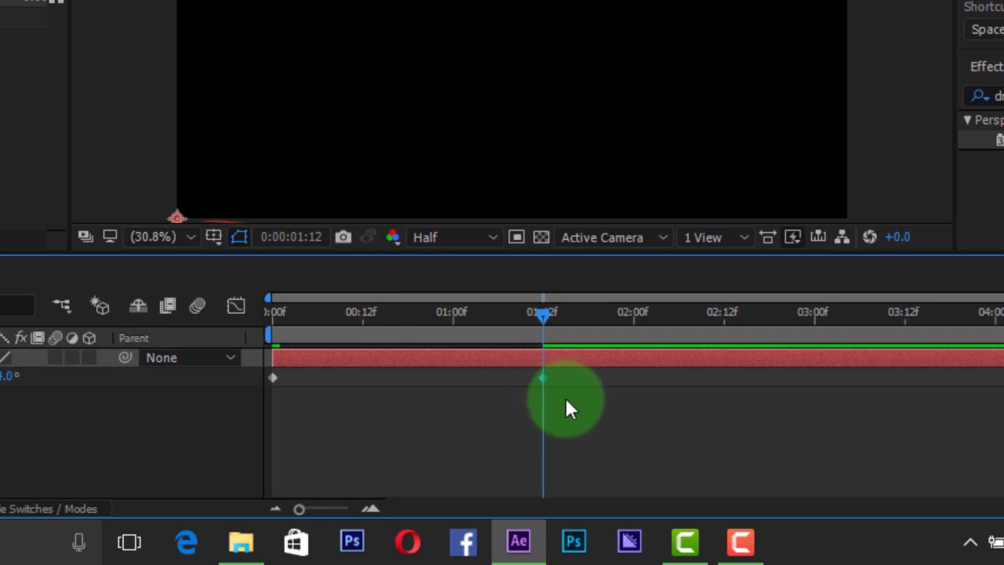
{"action": "left_click_drag", "start_coordinate": [565, 398], "coordinate": [244, 375]}
Apply Easy Ease to both Rotation keyframes
{"action": "right_click", "coordinate": [536, 382]}
{"action": "mouse_move", "coordinate": [578, 365]}
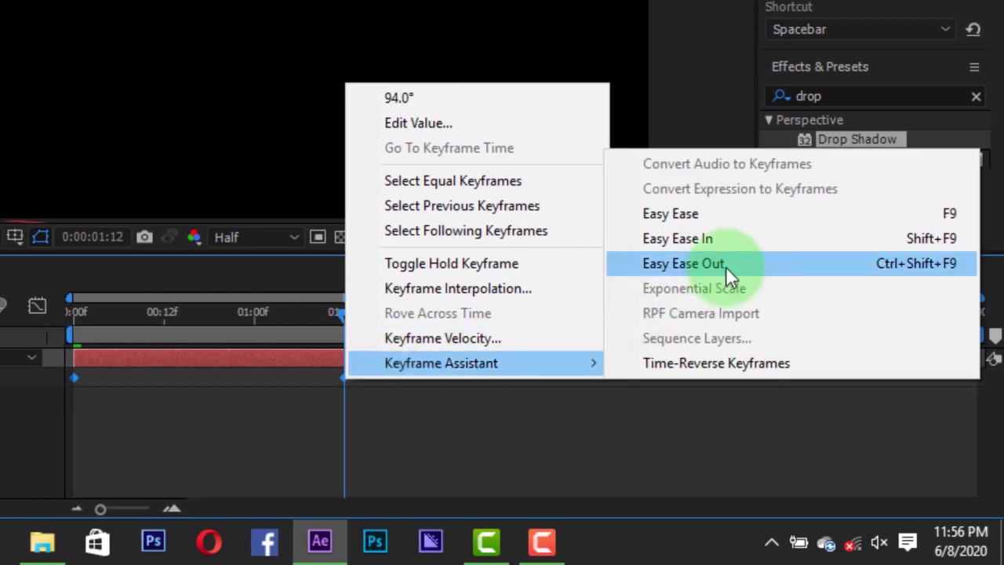
{"action": "left_click", "coordinate": [715, 215]}
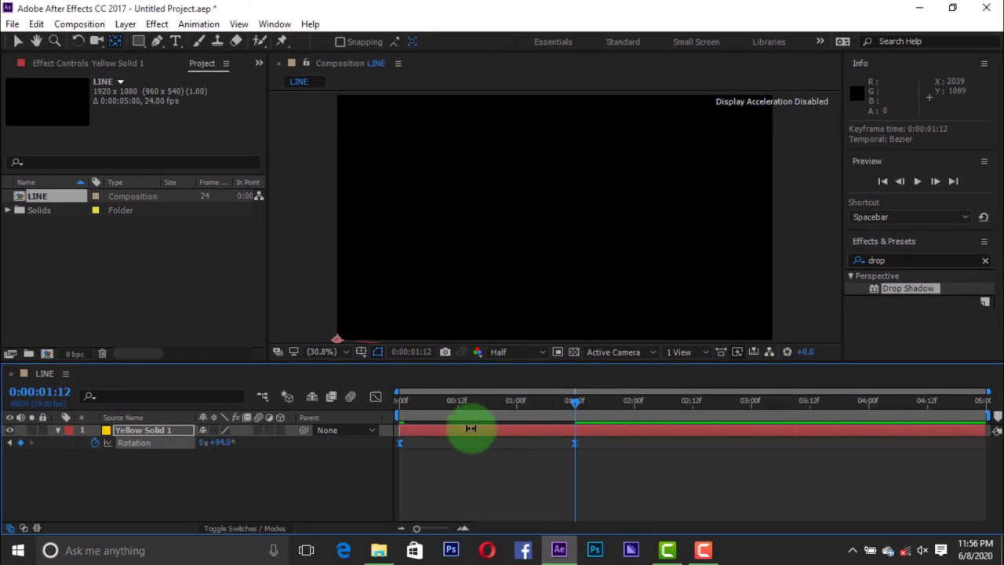
Show Rotation as a speed graph in the Graph Editor and select the 01:12 keyframe
{"action": "left_click", "coordinate": [377, 397]}
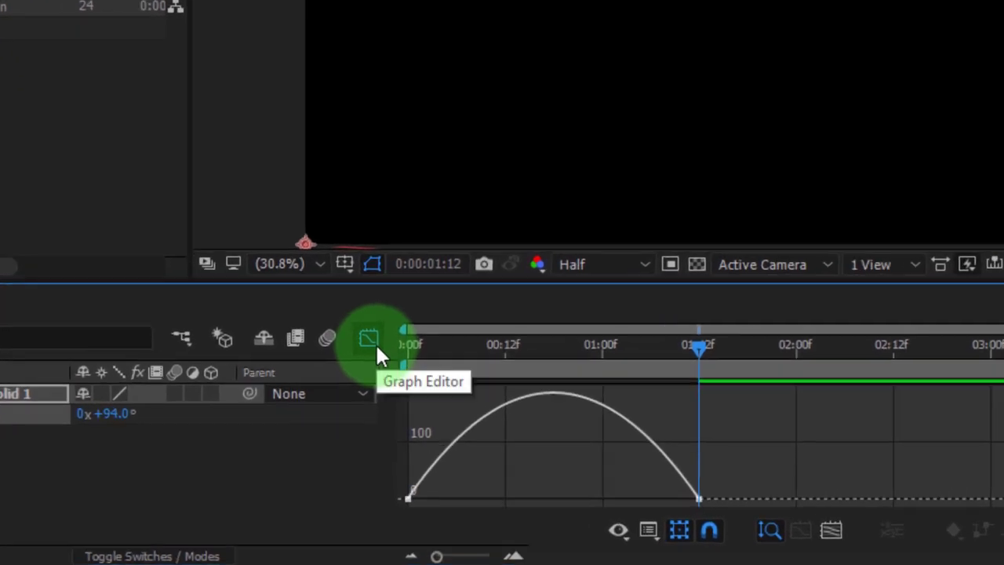
{"action": "left_click", "coordinate": [521, 455]}
{"action": "right_click", "coordinate": [525, 454]}
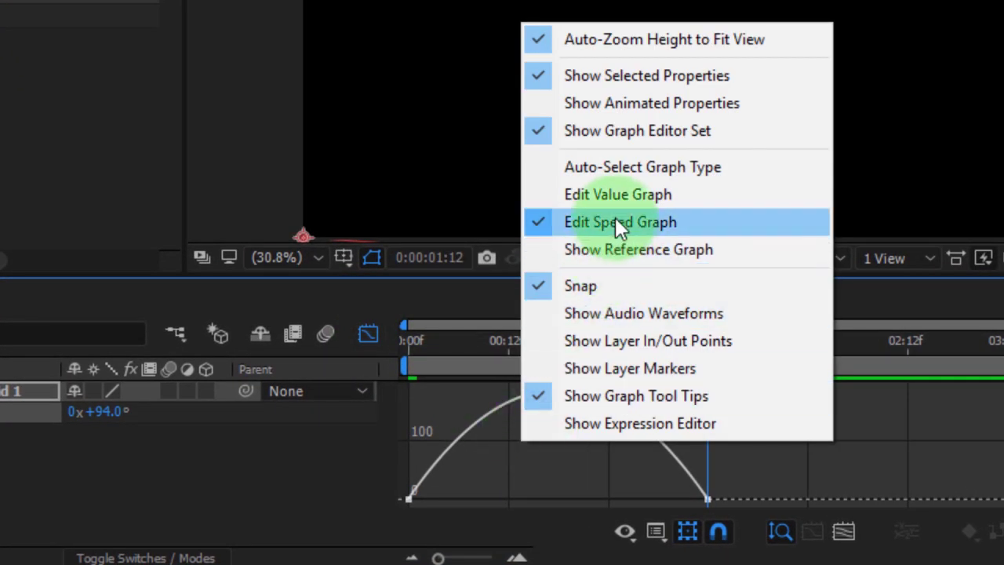
{"action": "left_click", "coordinate": [846, 456]}
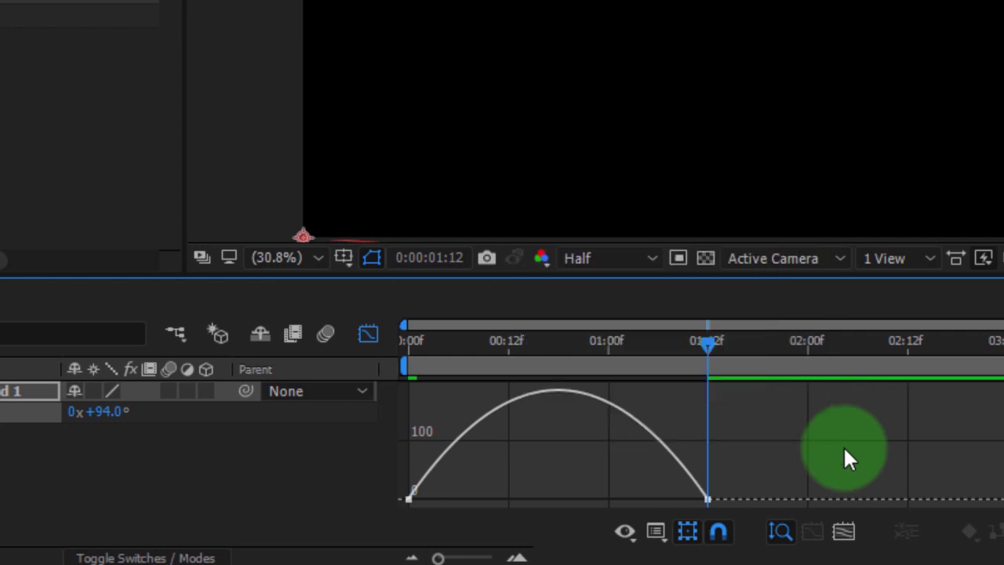
{"action": "left_click_drag", "start_coordinate": [730, 458], "coordinate": [610, 500]}
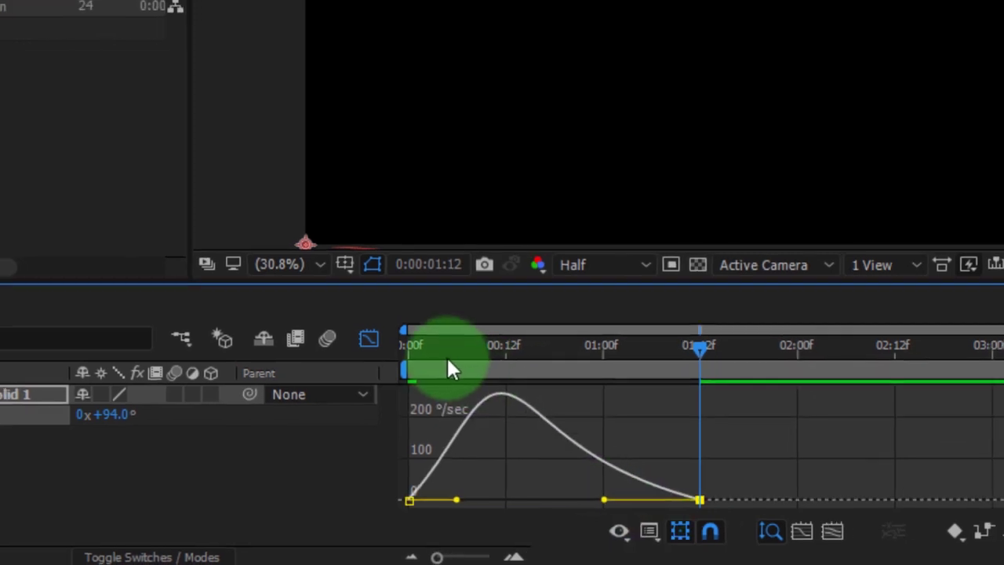
Preview the rotation from the start at Quarter resolution, then return to layer bars
{"action": "left_click", "coordinate": [408, 353]}
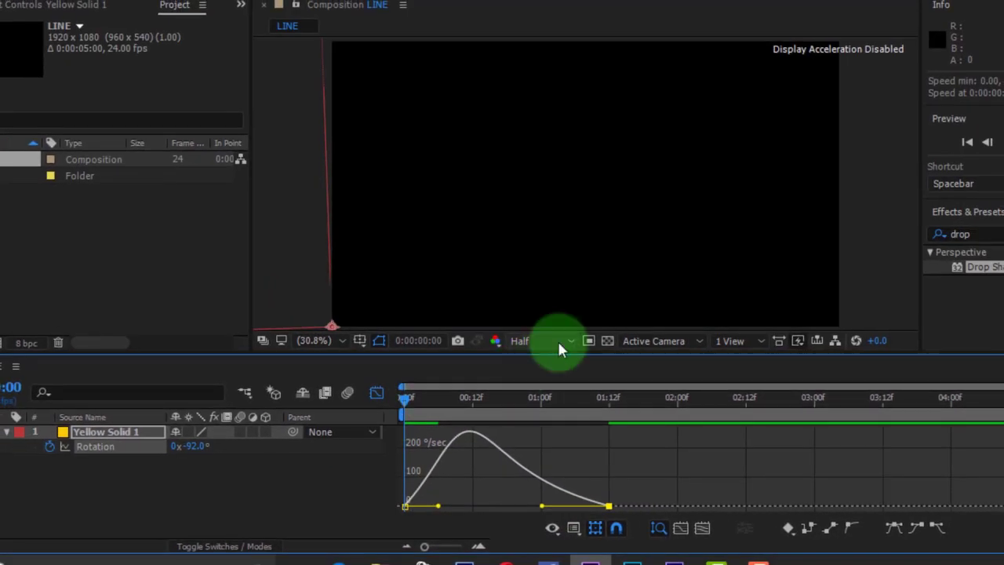
{"action": "left_click", "coordinate": [559, 346]}
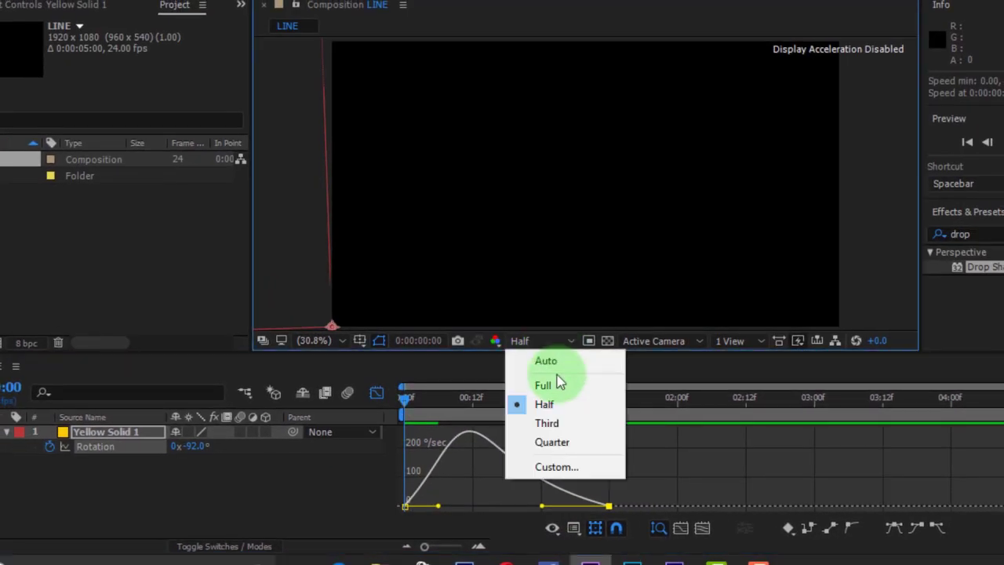
{"action": "left_click", "coordinate": [557, 444]}
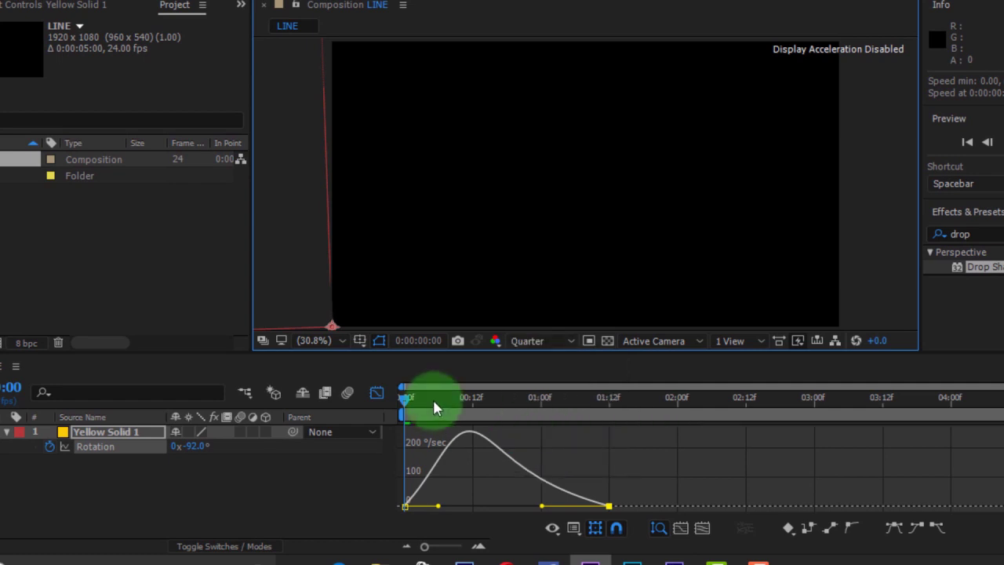
{"action": "left_click_drag", "start_coordinate": [418, 407], "coordinate": [380, 418]}
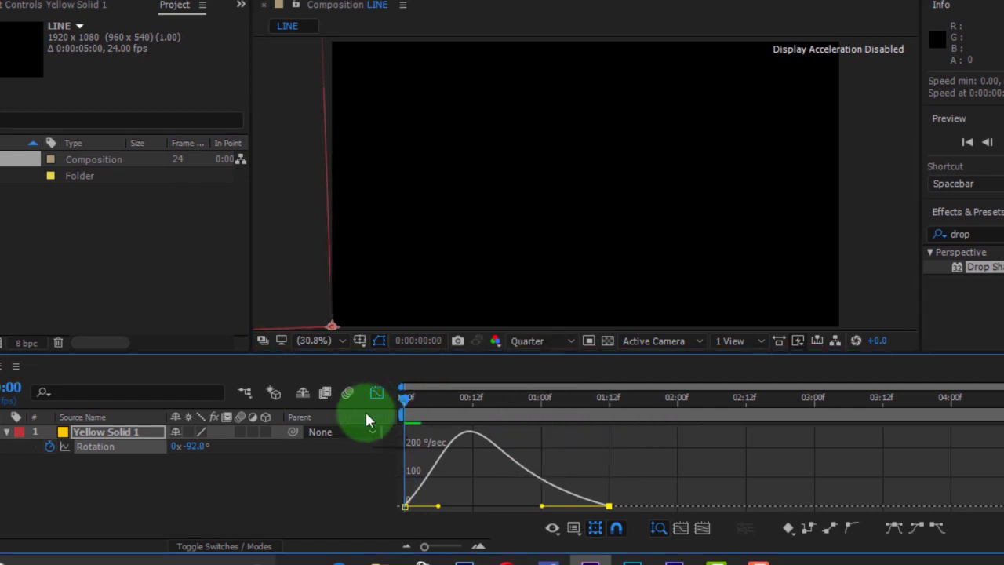
{"action": "key", "text": "space"}
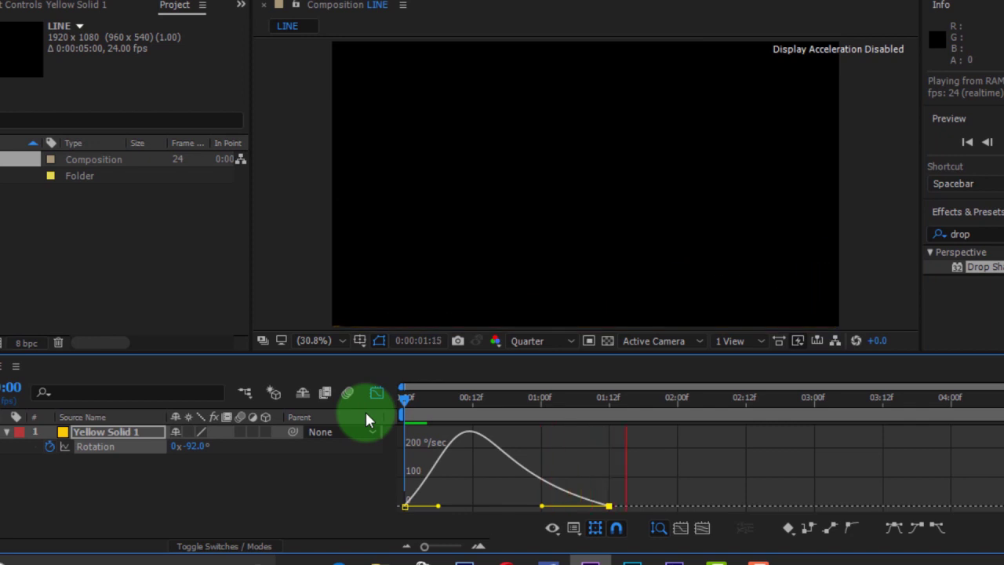
{"action": "left_click", "coordinate": [367, 419]}
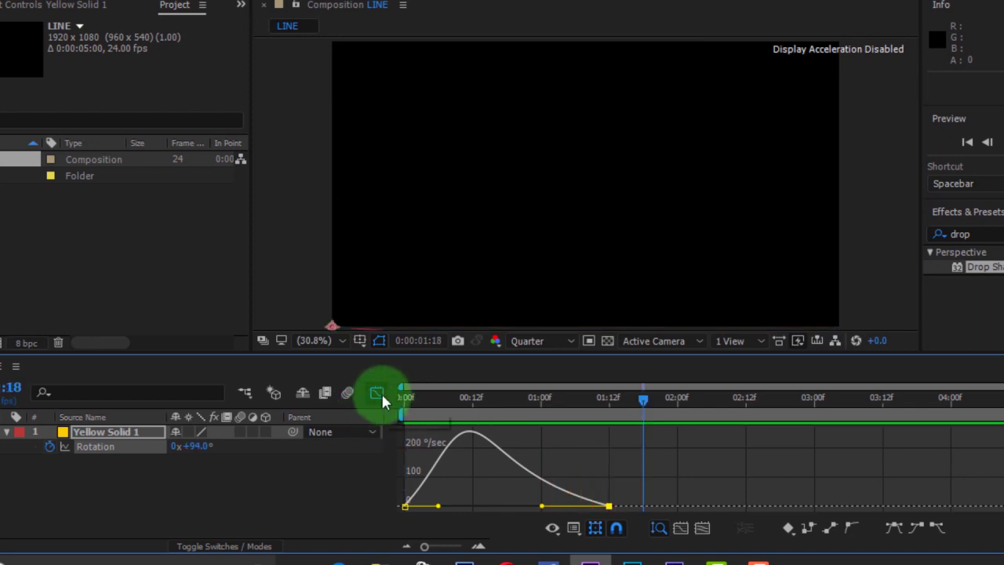
{"action": "left_click", "coordinate": [382, 399]}
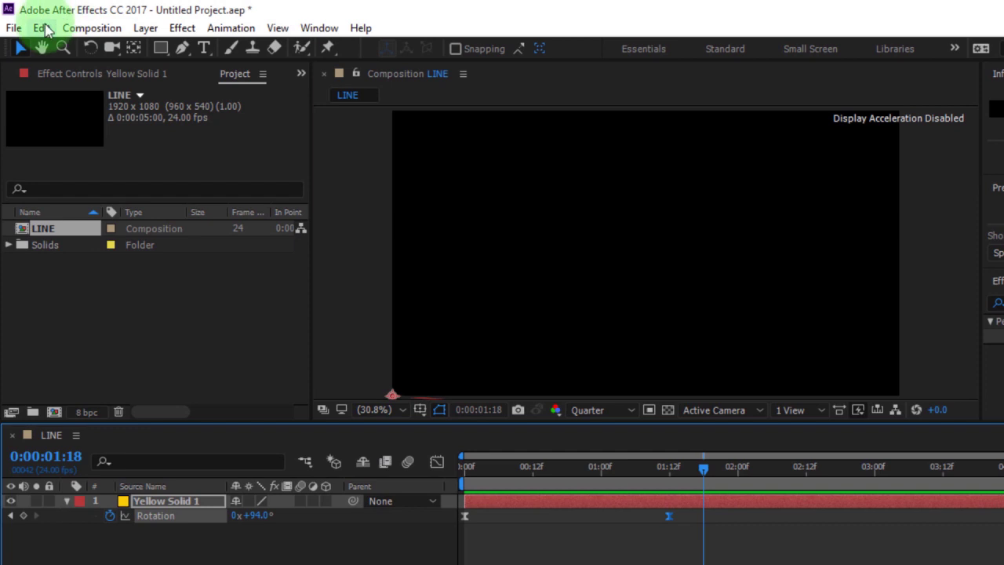
Duplicate Yellow Solid 1 and shift the copy's in-point about five frames later
{"action": "left_click", "coordinate": [42, 29]}
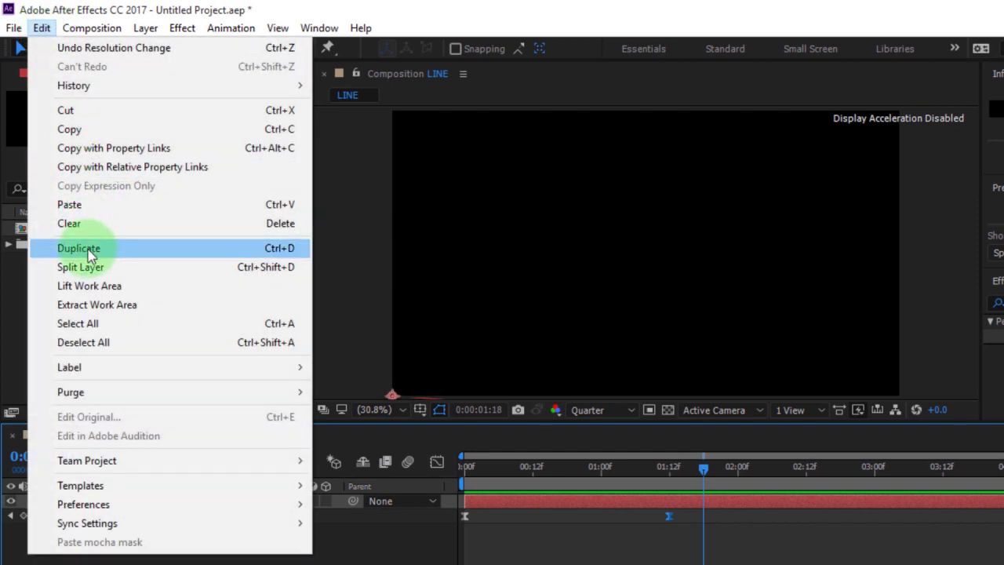
{"action": "left_click", "coordinate": [86, 250]}
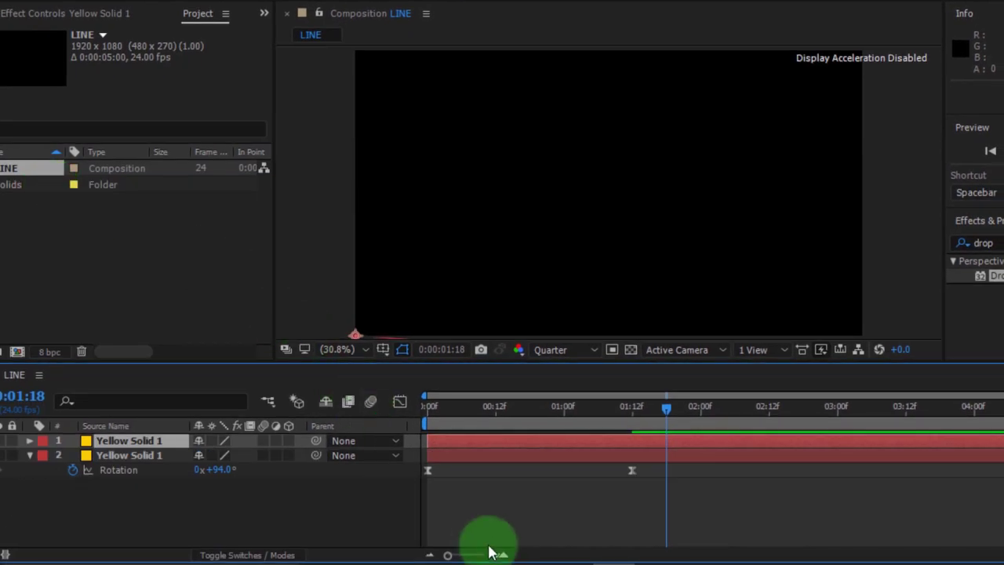
{"action": "left_click_drag", "start_coordinate": [449, 556], "coordinate": [471, 557]}
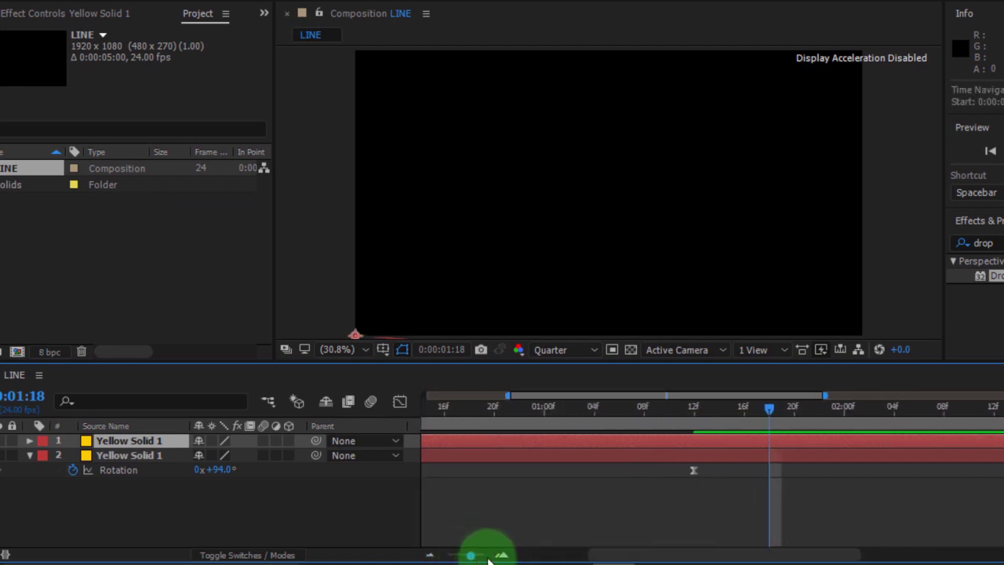
{"action": "left_click_drag", "start_coordinate": [592, 561], "coordinate": [461, 468]}
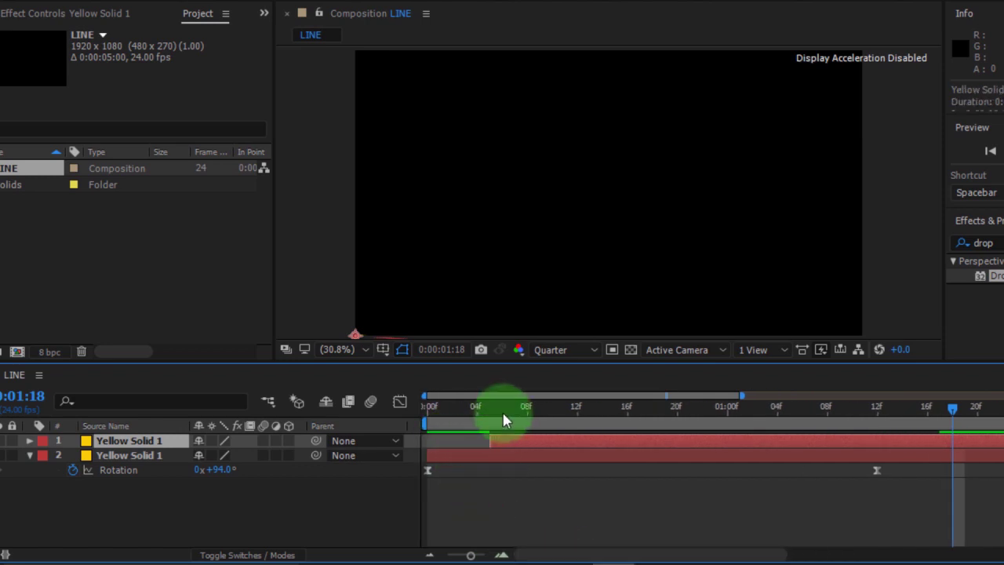
Preview the staggered solid animation from the start of the timeline
{"action": "key", "text": "Home"}
{"action": "key", "text": "space"}
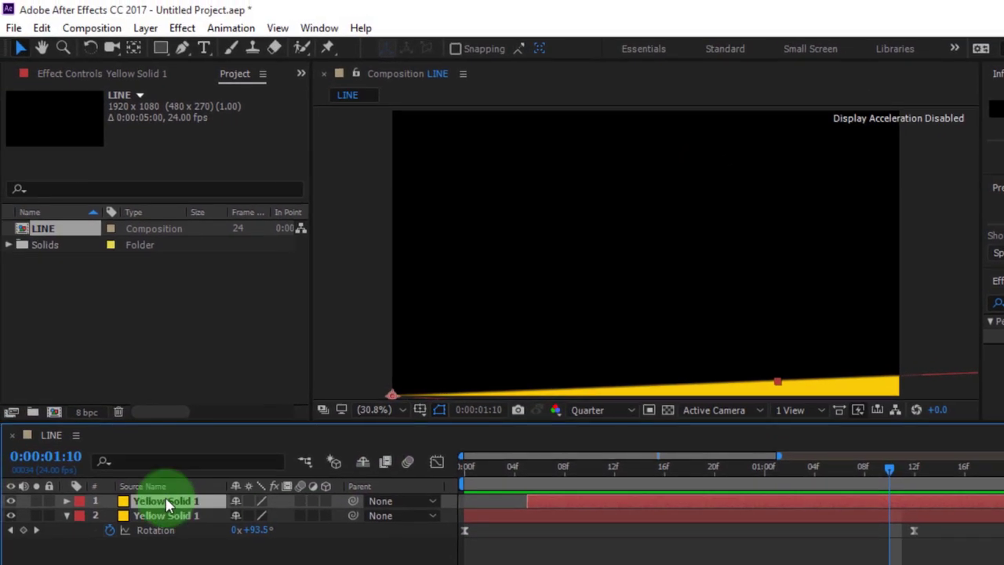
{"action": "left_click", "coordinate": [107, 228]}
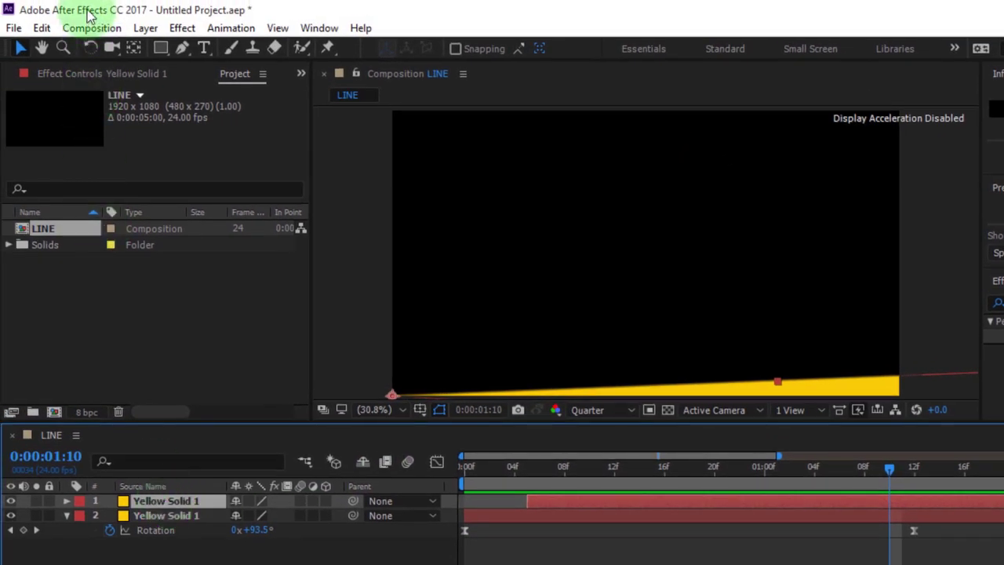
Recolour the top solid copy to cyan 00C6FF via Layer > Solid Settings
{"action": "left_click", "coordinate": [144, 28]}
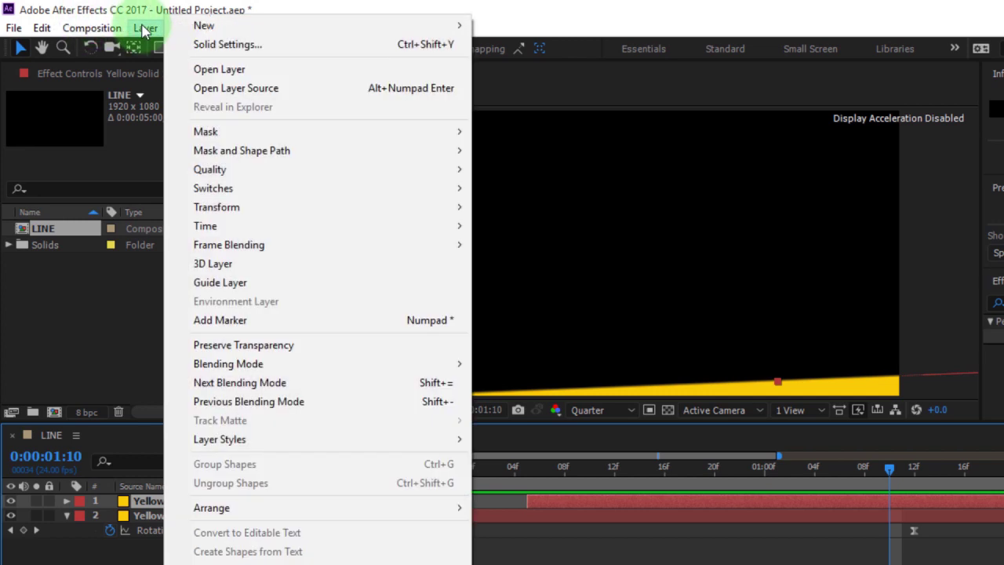
{"action": "left_click", "coordinate": [174, 43]}
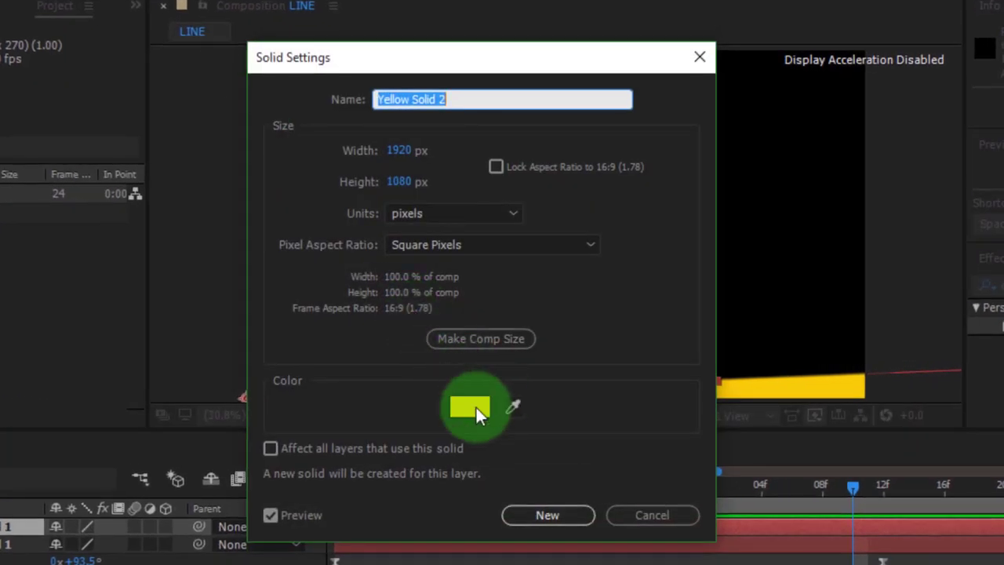
{"action": "left_click", "coordinate": [474, 407]}
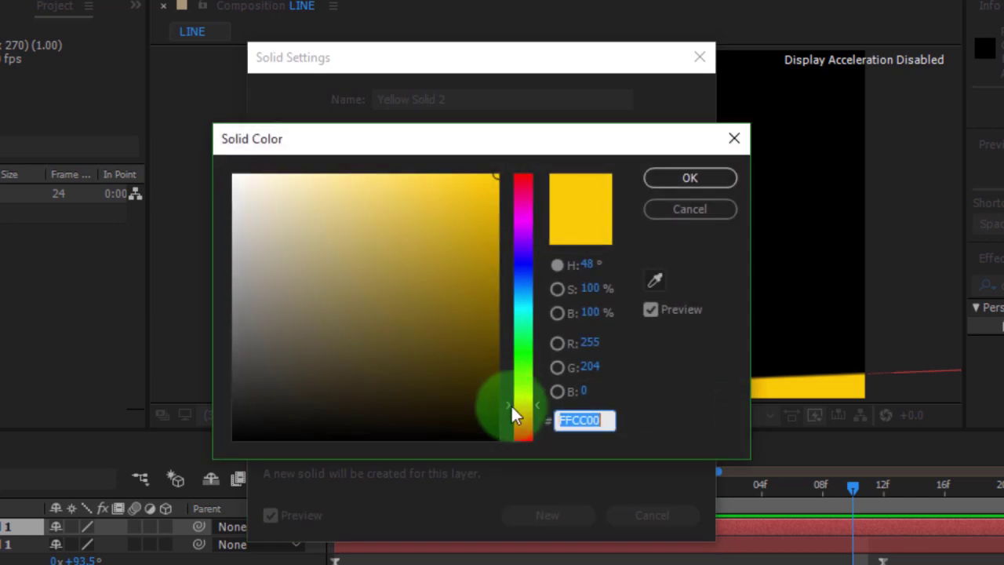
{"action": "left_click", "coordinate": [517, 295]}
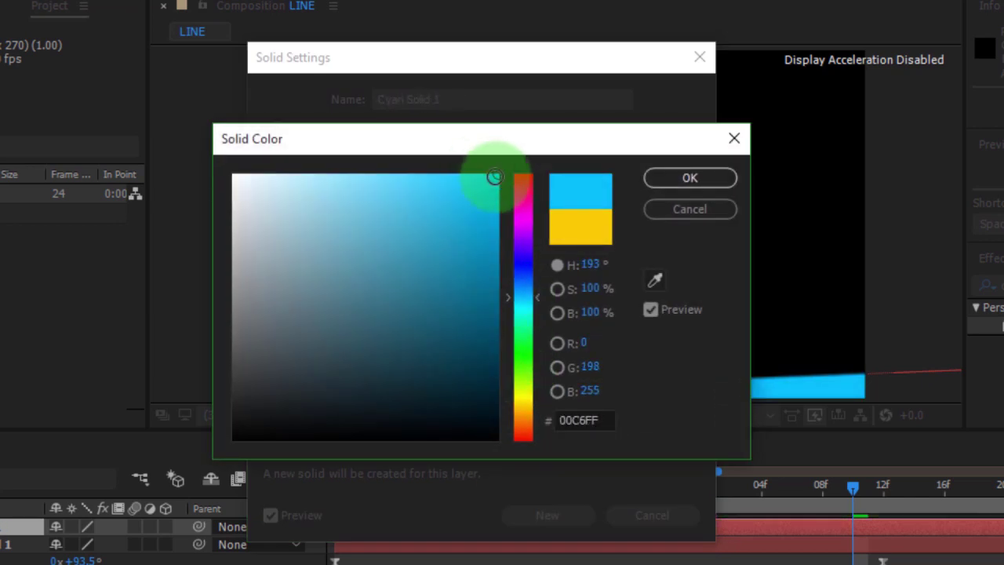
{"action": "left_click", "coordinate": [691, 179]}
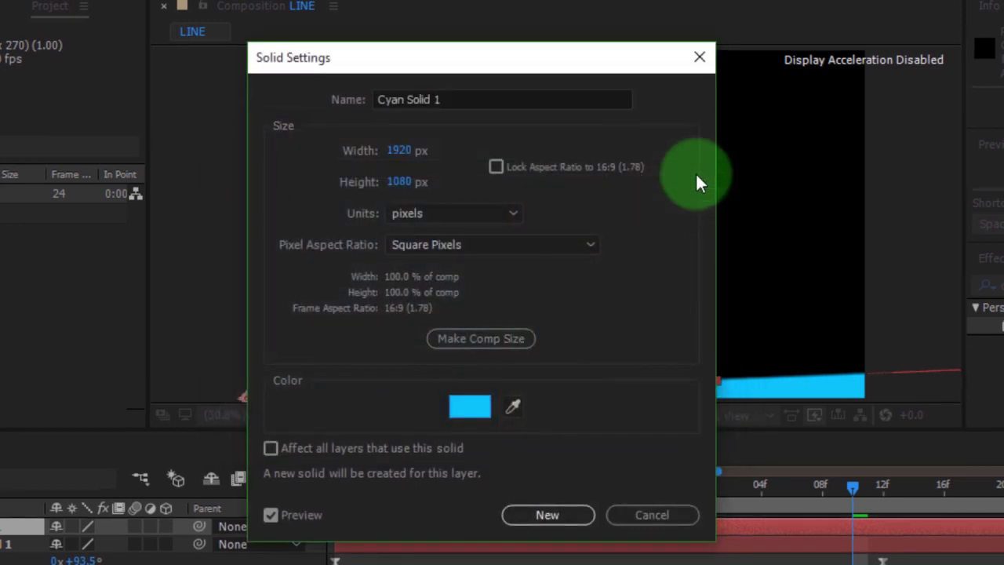
Apply the cyan settings, end the work area at 0:00:02:00, and preview the loop
{"action": "left_click", "coordinate": [551, 444]}
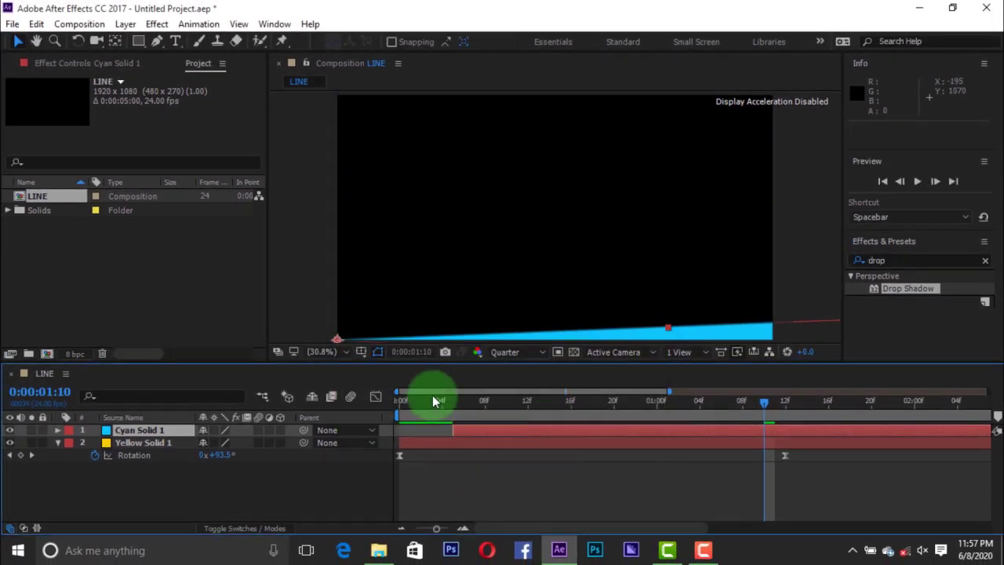
{"action": "left_click_drag", "start_coordinate": [432, 395], "coordinate": [402, 399]}
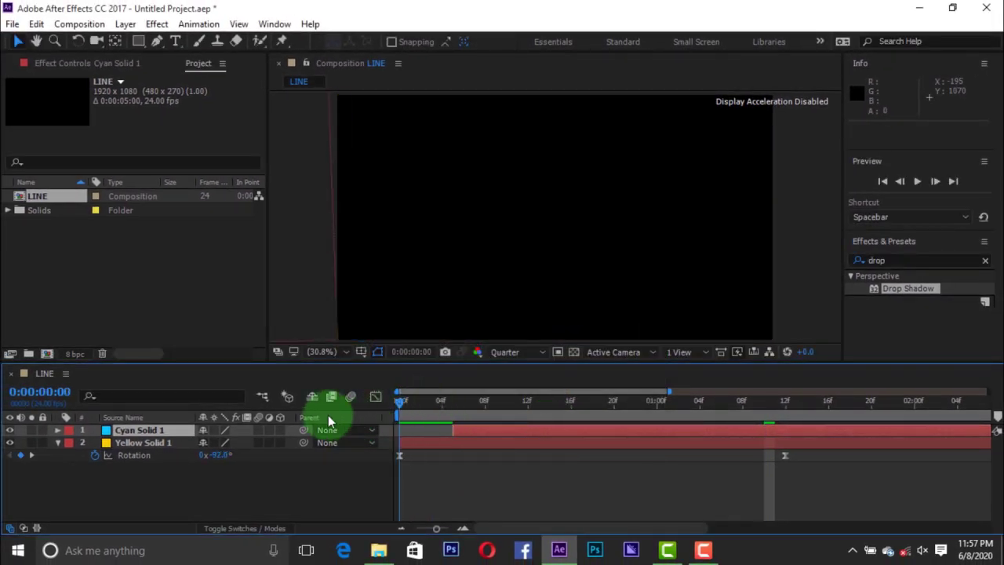
{"action": "key", "text": "space"}
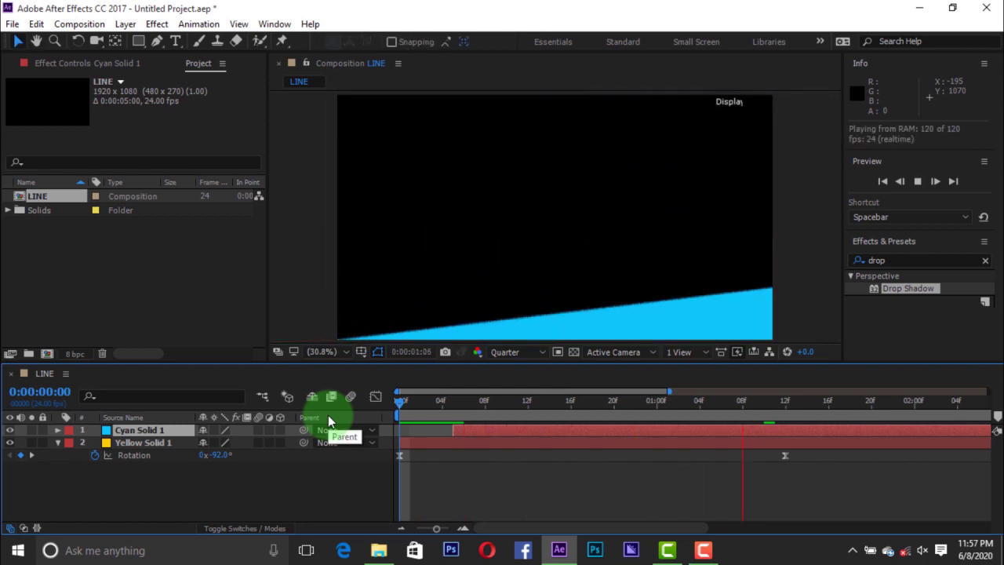
{"action": "key", "text": "space"}
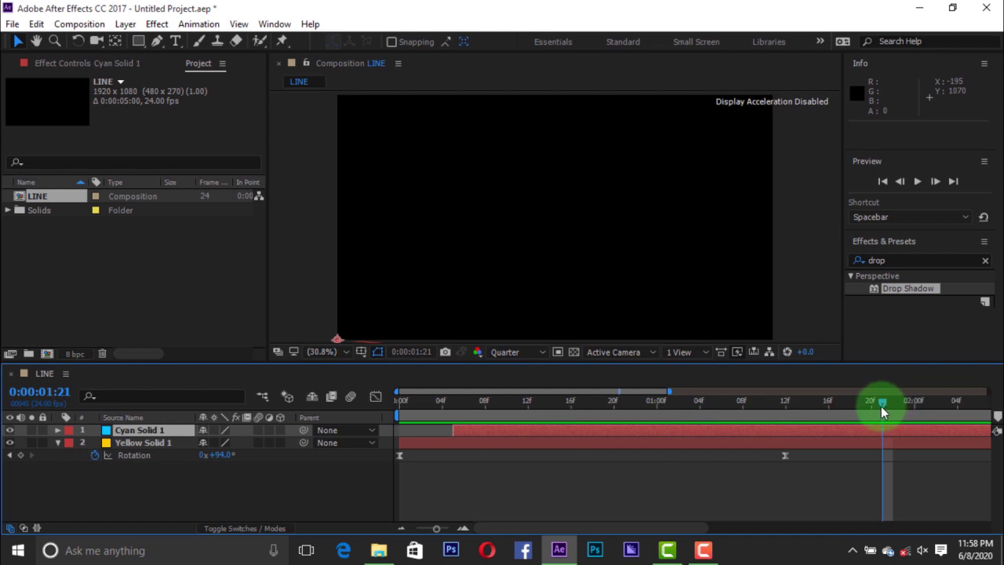
{"action": "key", "text": "n"}
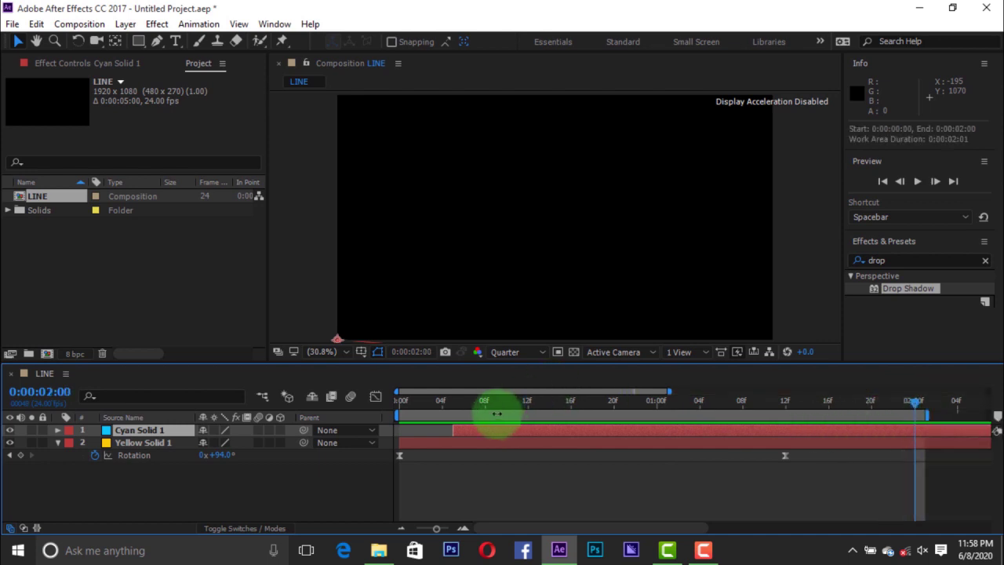
{"action": "key", "text": "space"}
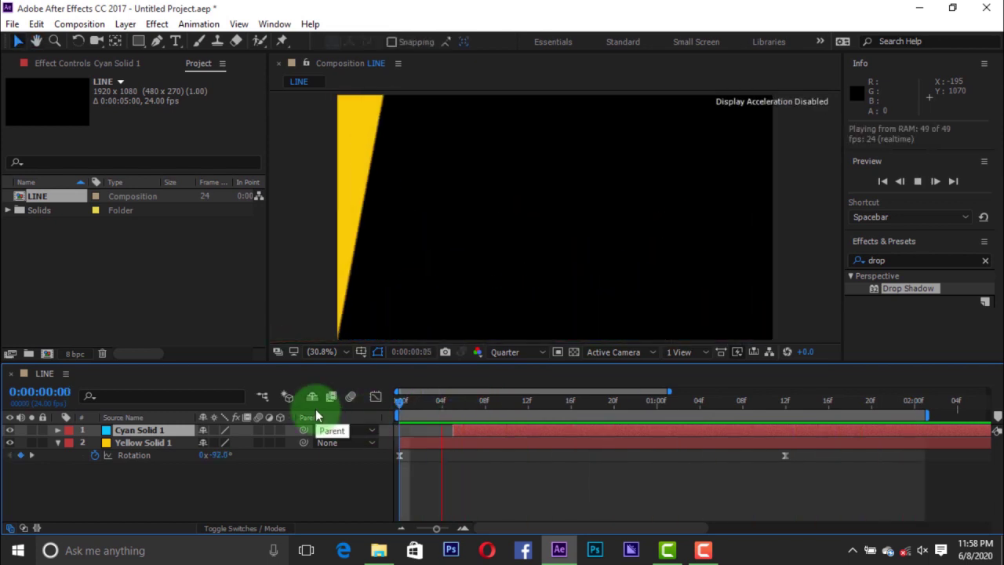
Duplicate Cyan Solid 1 and delay the new top copy's start by a frame
{"action": "key", "text": "space"}
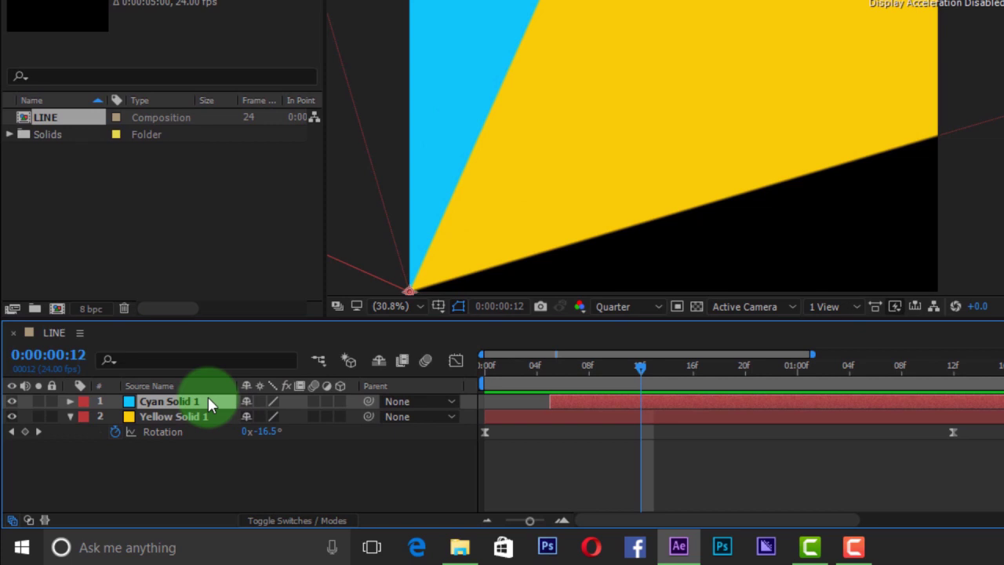
{"action": "key", "text": "ctrl+d"}
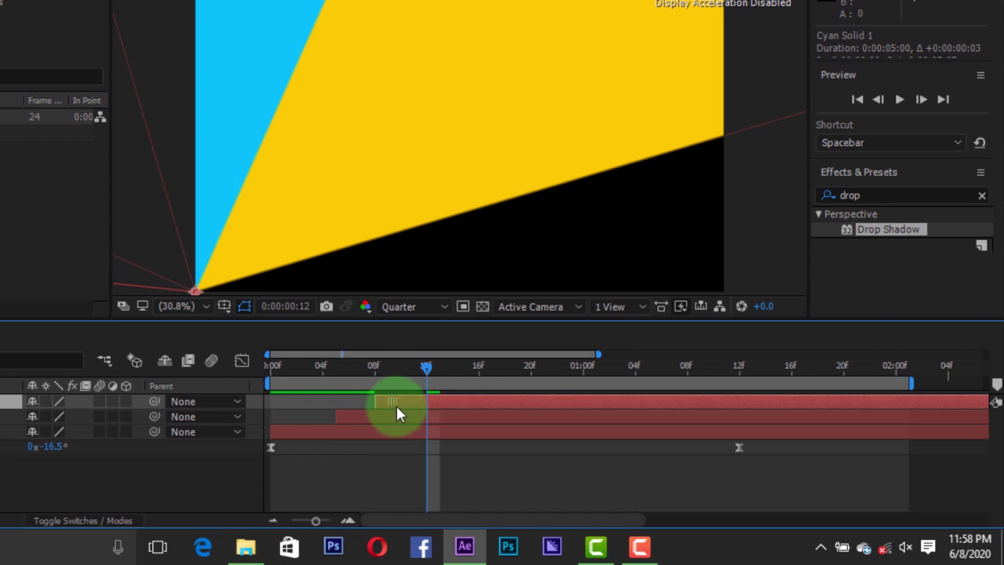
{"action": "left_click_drag", "start_coordinate": [399, 407], "coordinate": [404, 407]}
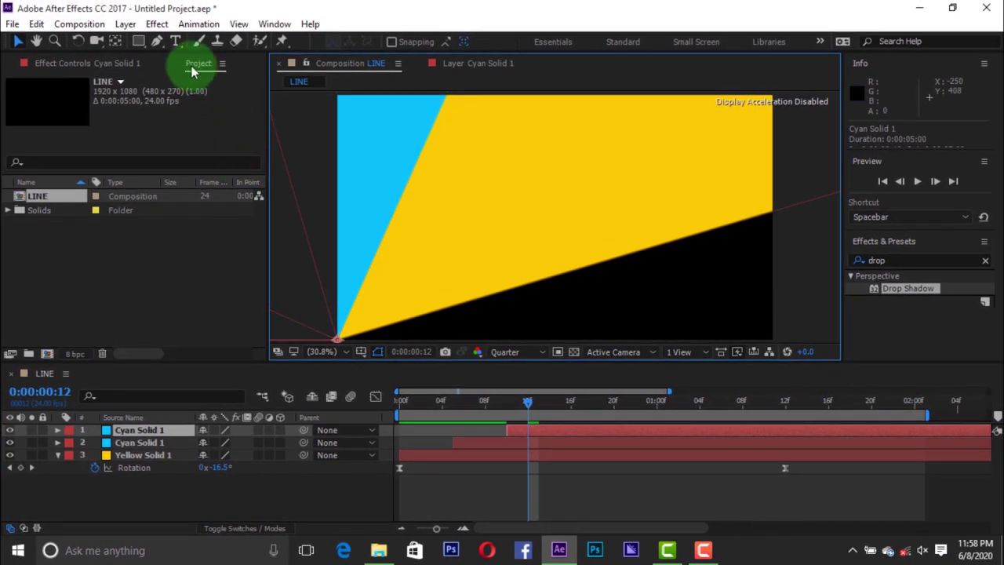
Recolour the top cyan copy to green 0CFF00 as Green Solid 1, then preview the wipe
{"action": "left_click", "coordinate": [126, 22]}
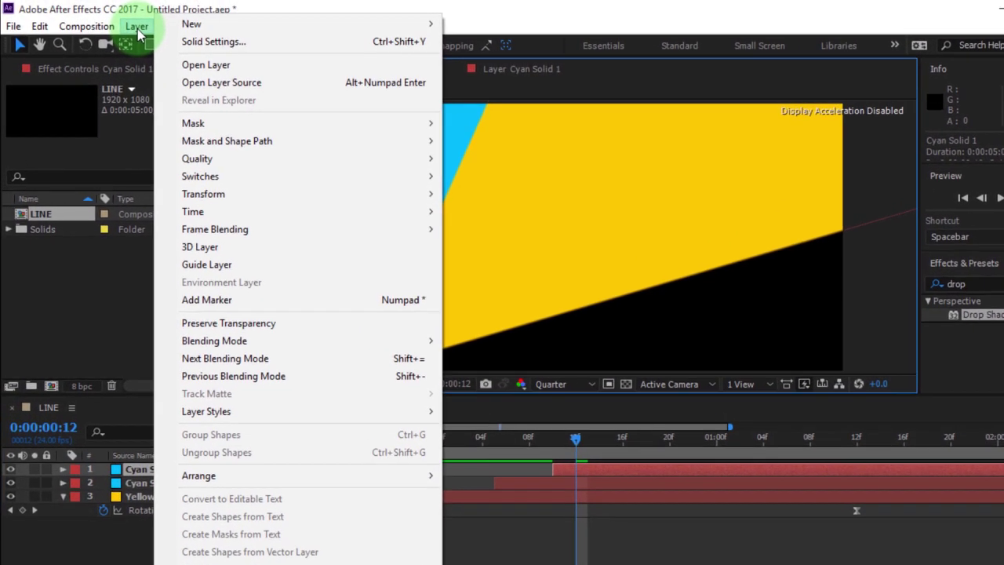
{"action": "left_click", "coordinate": [179, 43]}
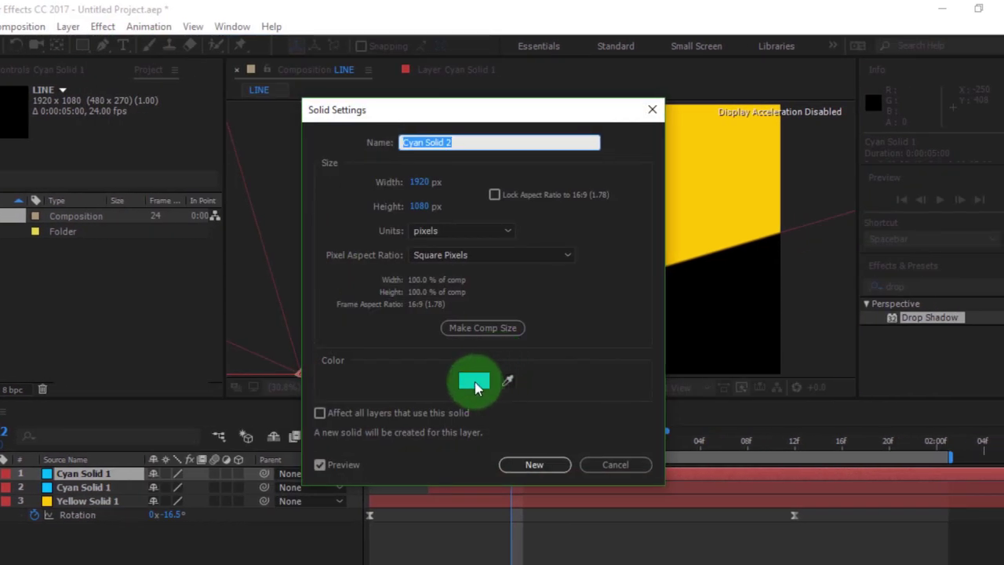
{"action": "left_click", "coordinate": [474, 383]}
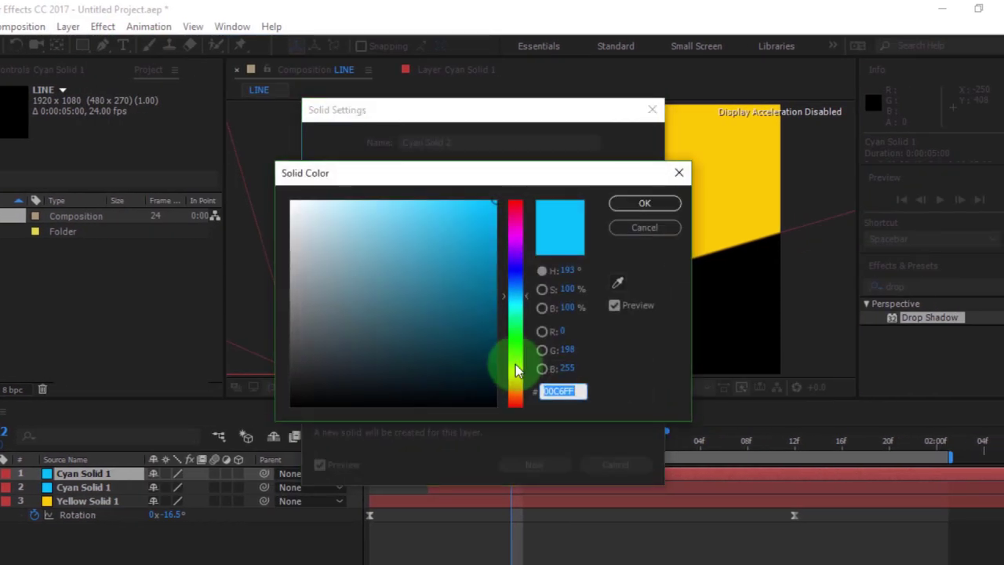
{"action": "left_click_drag", "start_coordinate": [519, 328], "coordinate": [522, 340]}
{"action": "left_click", "coordinate": [630, 207]}
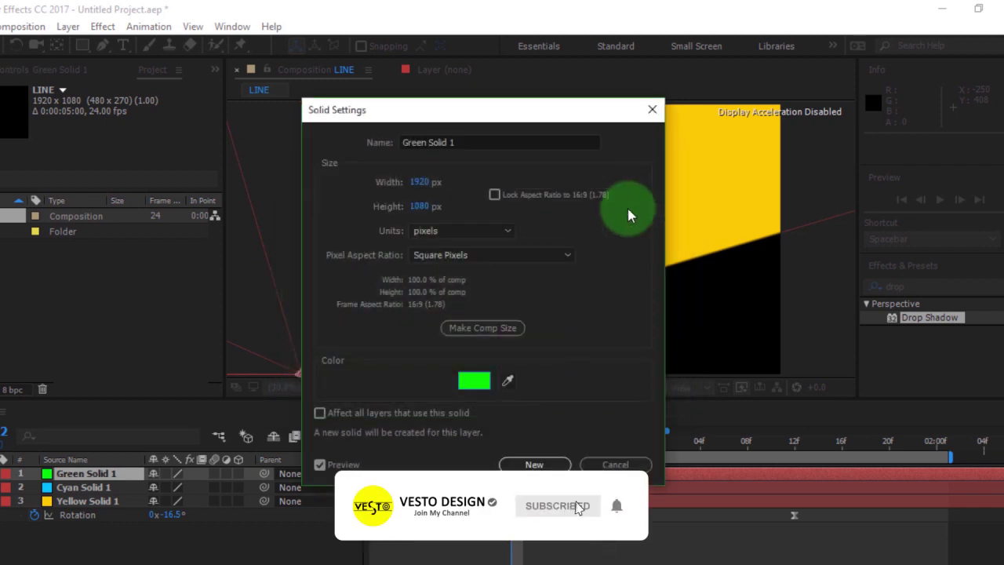
{"action": "left_click", "coordinate": [555, 466]}
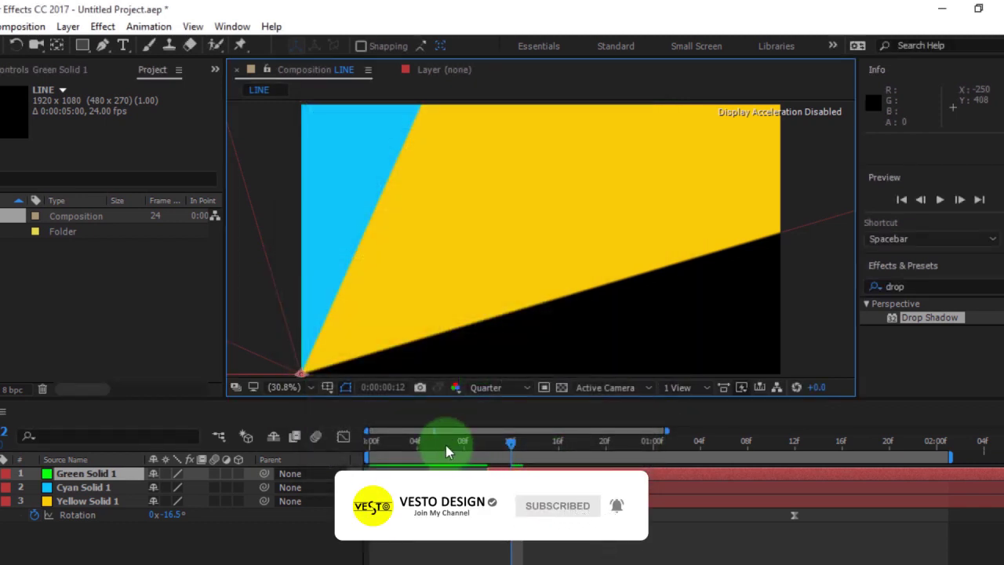
{"action": "left_click_drag", "start_coordinate": [448, 441], "coordinate": [341, 468]}
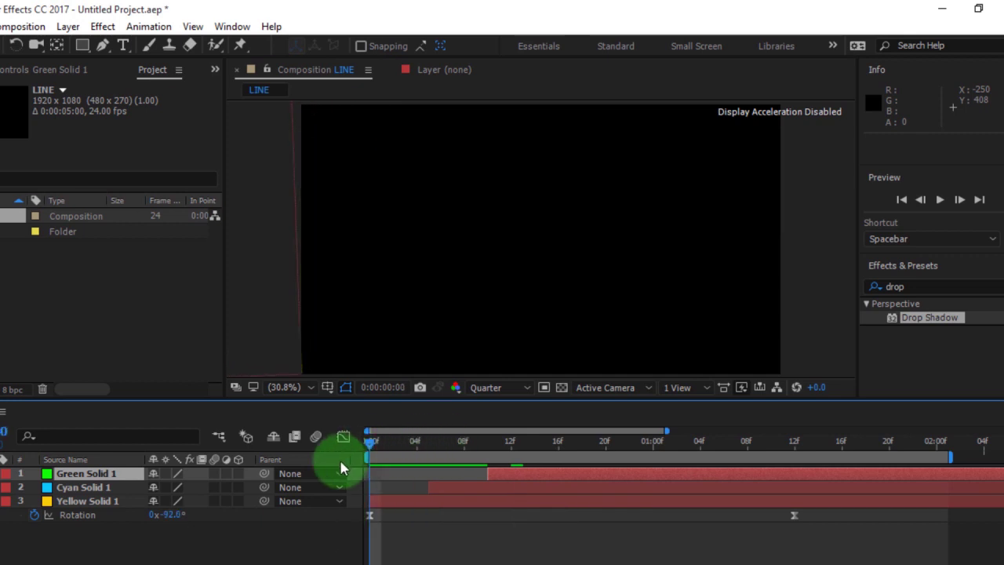
{"action": "key", "text": "space"}
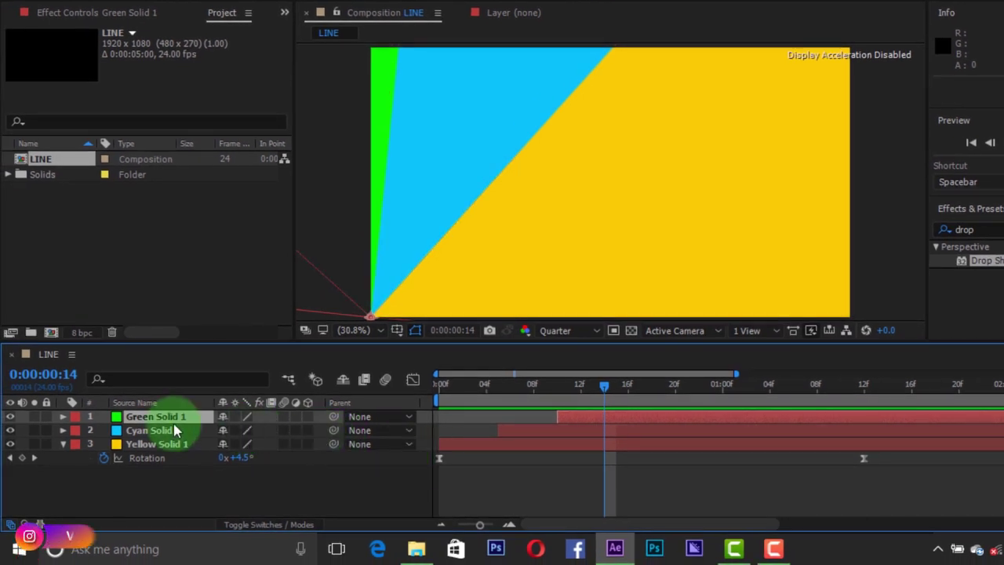
Duplicate Green Solid 1, start it around frame 14, and recolour it purple A516E7
{"action": "key", "text": "ctrl+d"}
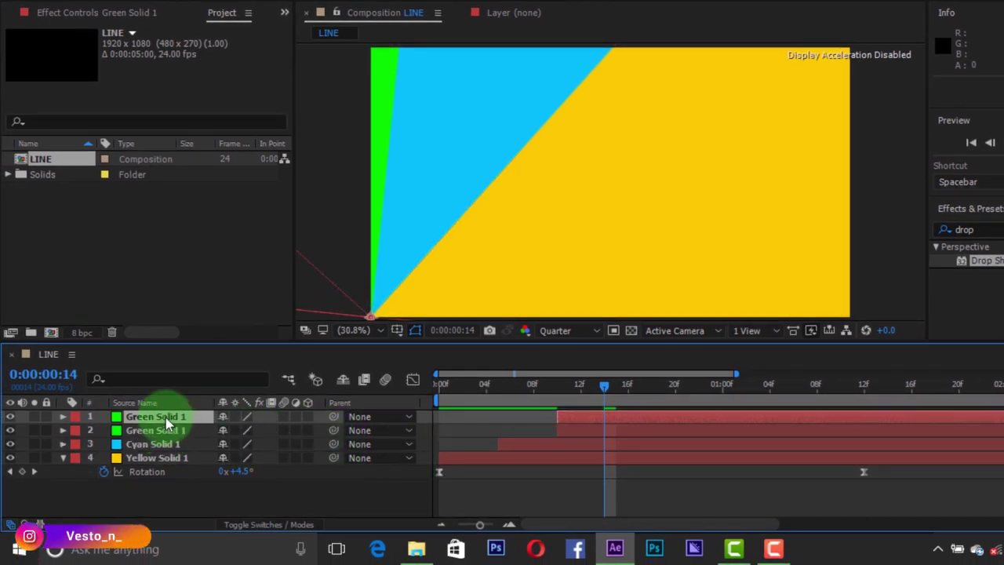
{"action": "left_click_drag", "start_coordinate": [572, 420], "coordinate": [623, 422]}
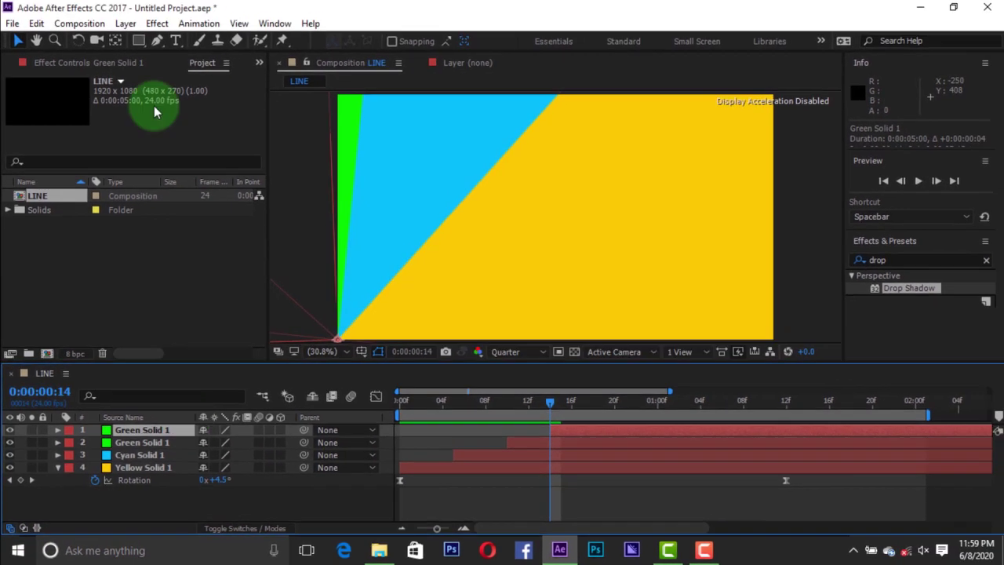
{"action": "left_click", "coordinate": [125, 23]}
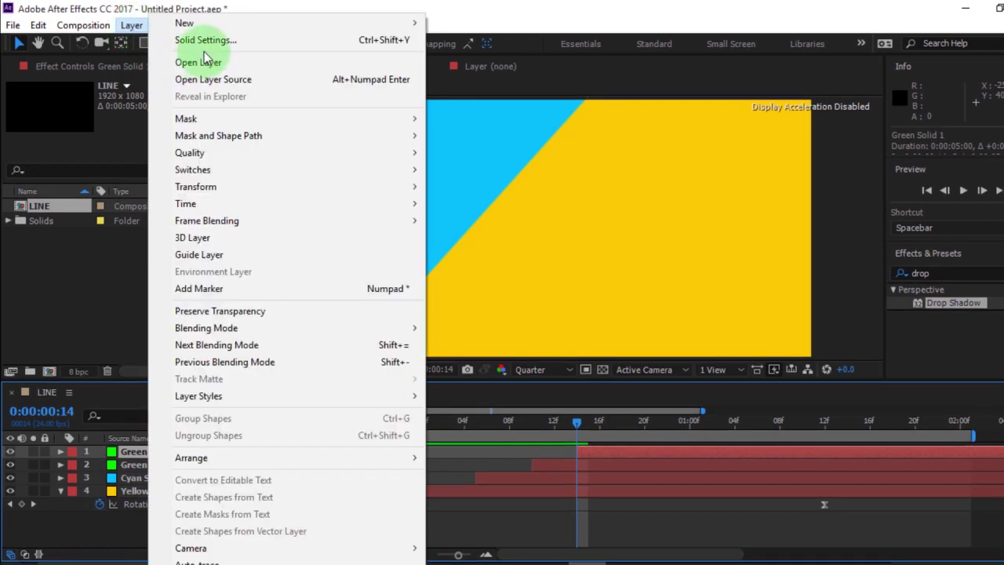
{"action": "left_click", "coordinate": [205, 39]}
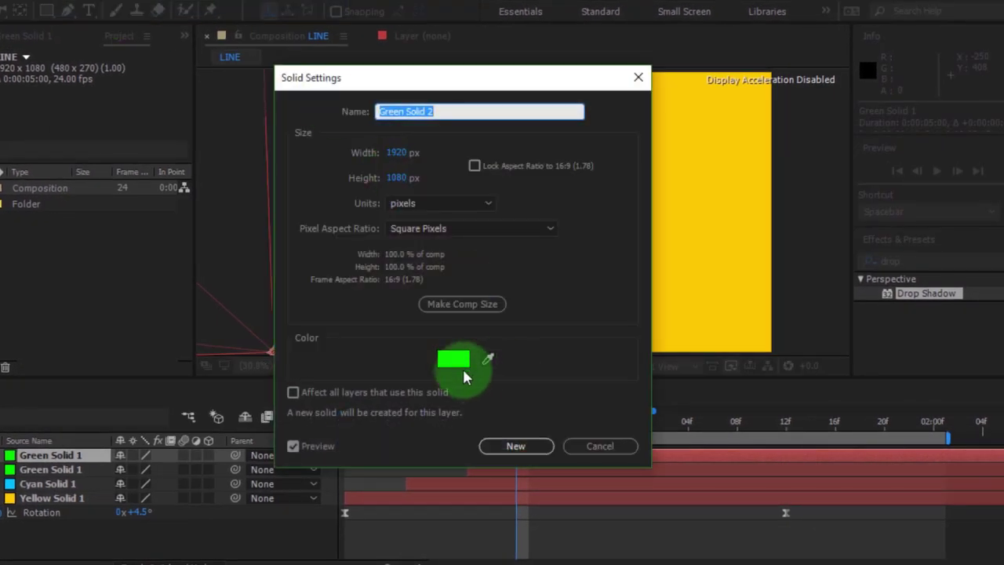
{"action": "left_click", "coordinate": [455, 361]}
{"action": "left_click_drag", "start_coordinate": [493, 304], "coordinate": [504, 229]}
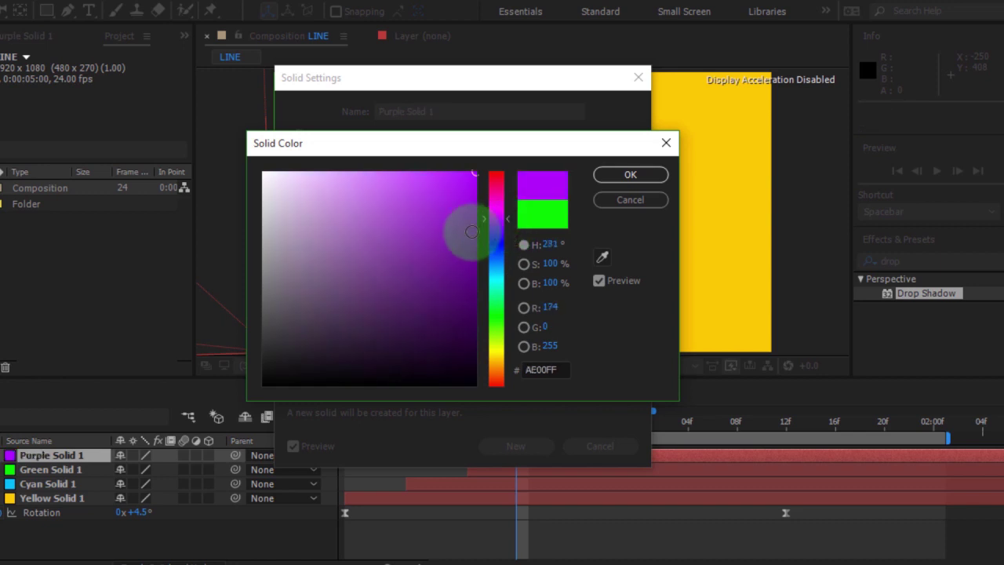
{"action": "left_click", "coordinate": [460, 217]}
{"action": "left_click", "coordinate": [459, 188]}
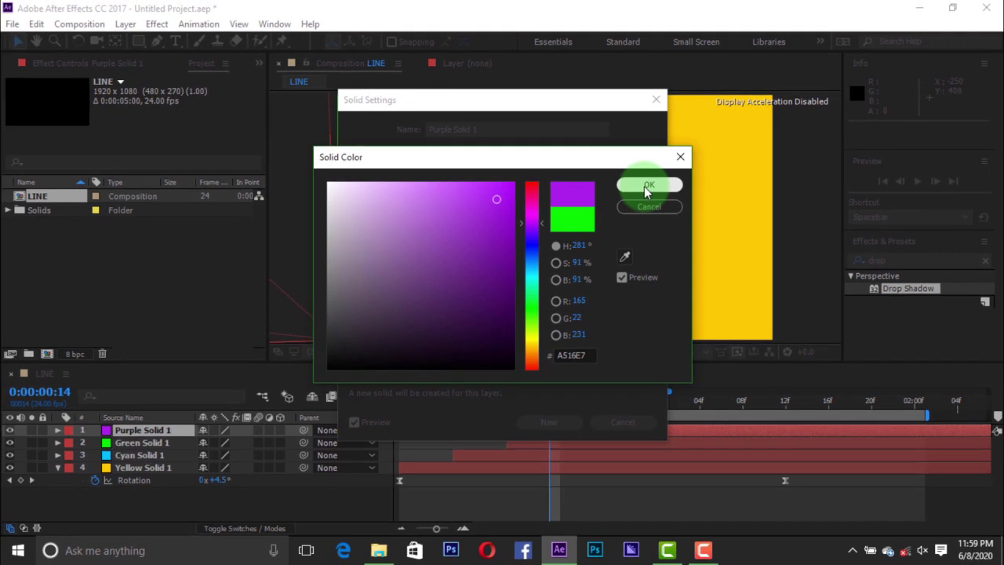
{"action": "left_click", "coordinate": [642, 182]}
{"action": "left_click", "coordinate": [559, 428]}
Play the four-colour wipe from an early frame to check the purple layer
{"action": "left_click", "coordinate": [459, 410]}
{"action": "left_click", "coordinate": [409, 410]}
{"action": "key", "text": "space"}
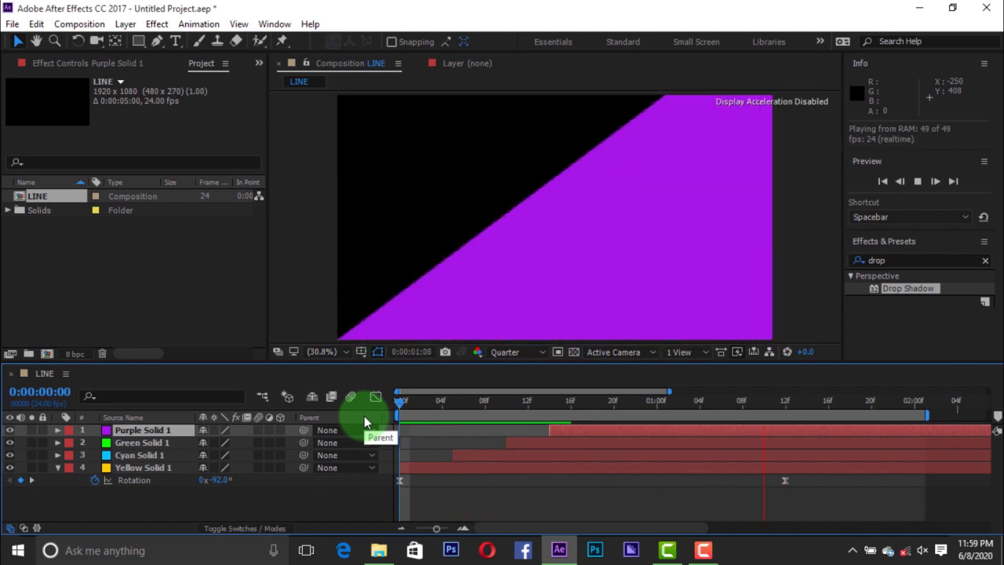
{"action": "key", "text": "space"}
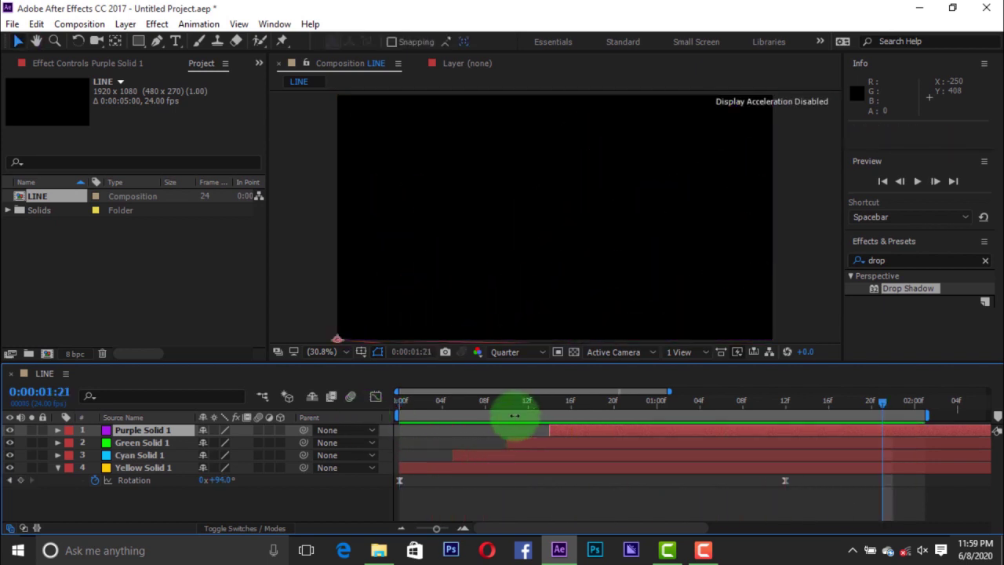
Apply Perspective > Drop Shadow to the Purple Solid 1 layer
{"action": "left_click_drag", "start_coordinate": [517, 412], "coordinate": [365, 414]}
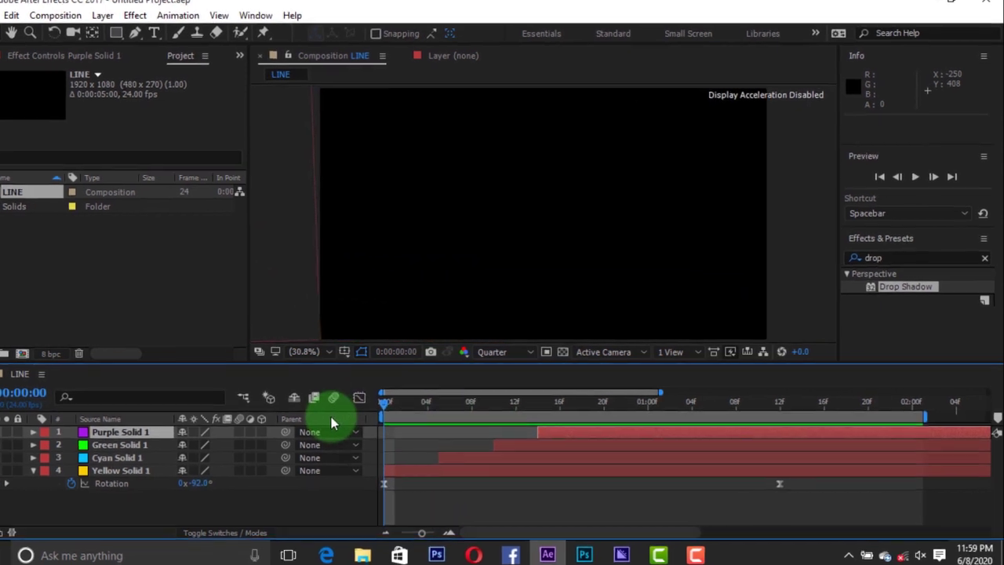
{"action": "left_click", "coordinate": [983, 244]}
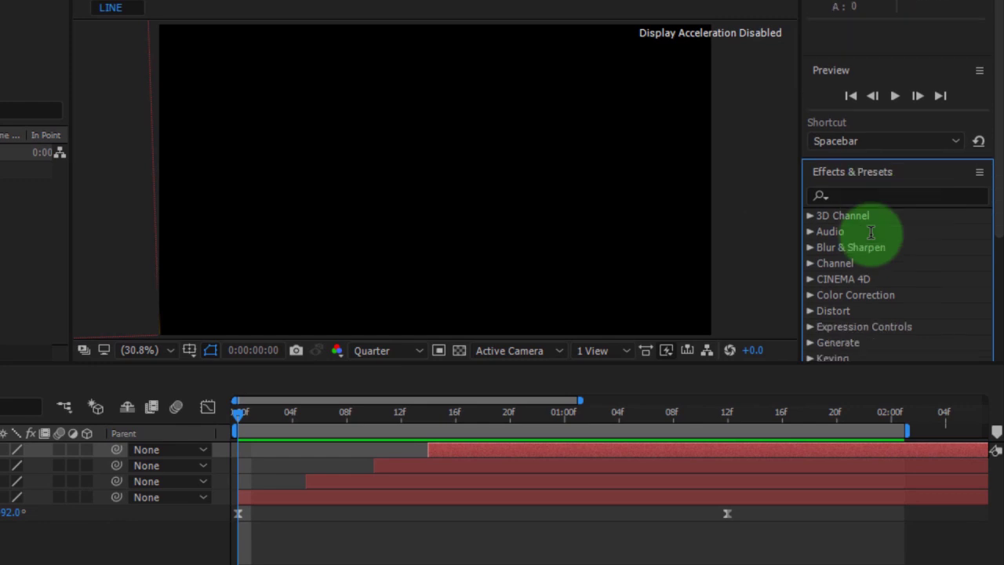
{"action": "left_click", "coordinate": [857, 79]}
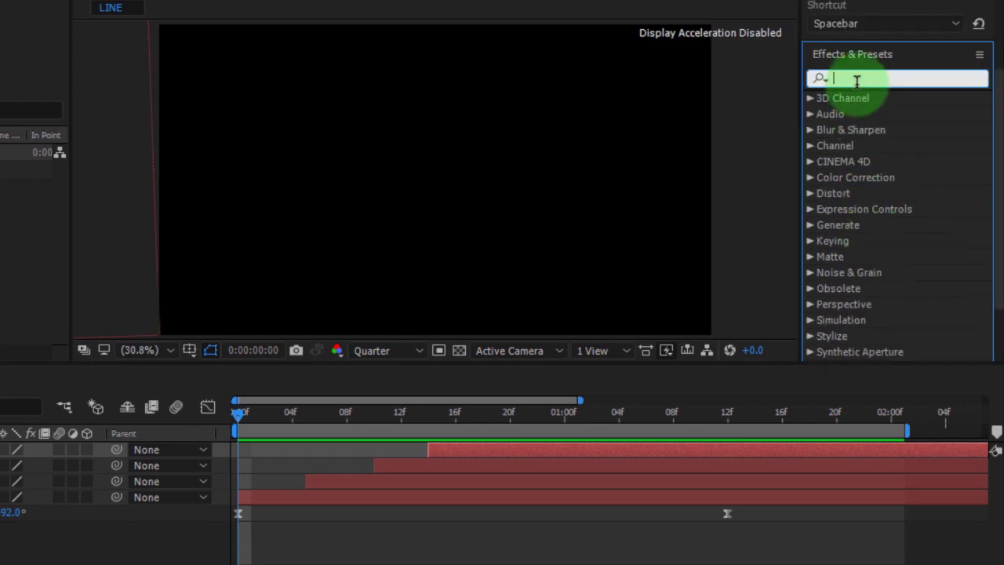
{"action": "type", "text": "dr"}
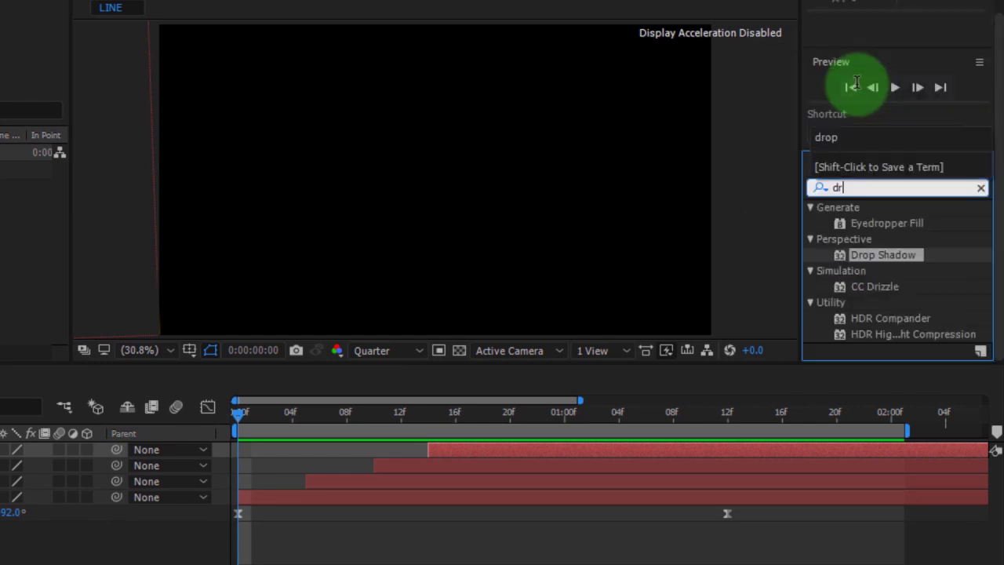
{"action": "type", "text": "o"}
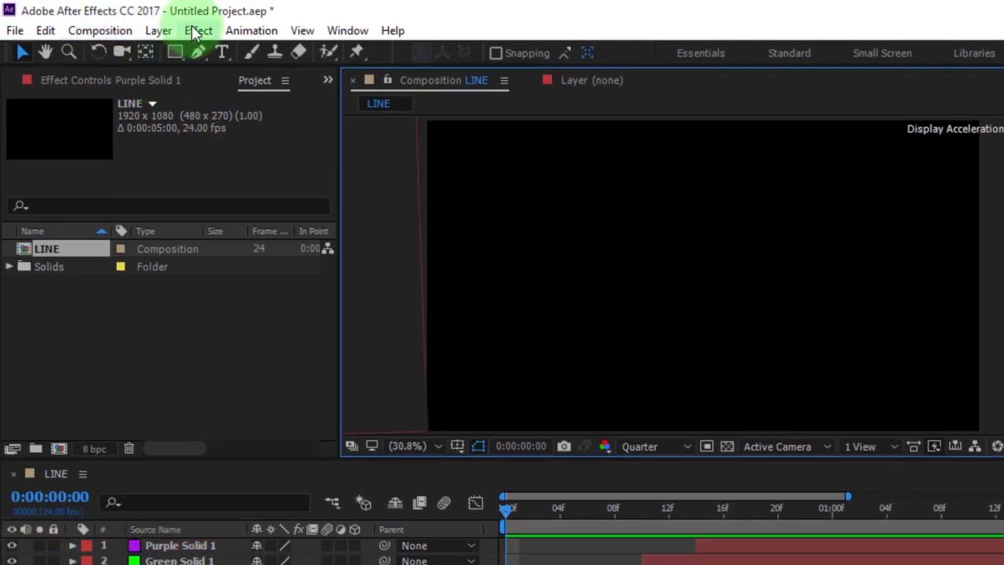
{"action": "left_click", "coordinate": [197, 31]}
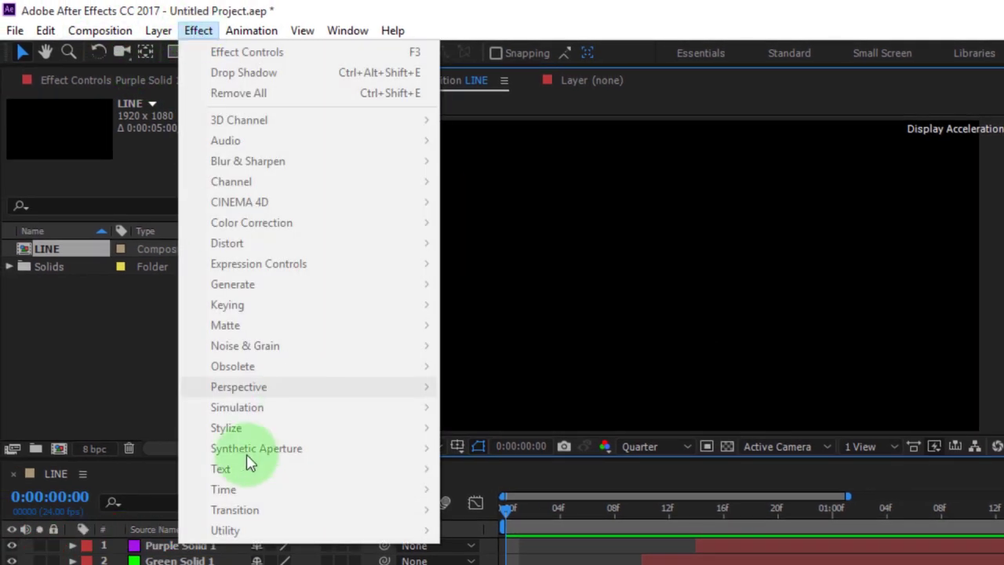
{"action": "left_click", "coordinate": [163, 549]}
{"action": "left_click", "coordinate": [157, 545]}
{"action": "left_click", "coordinate": [197, 31]}
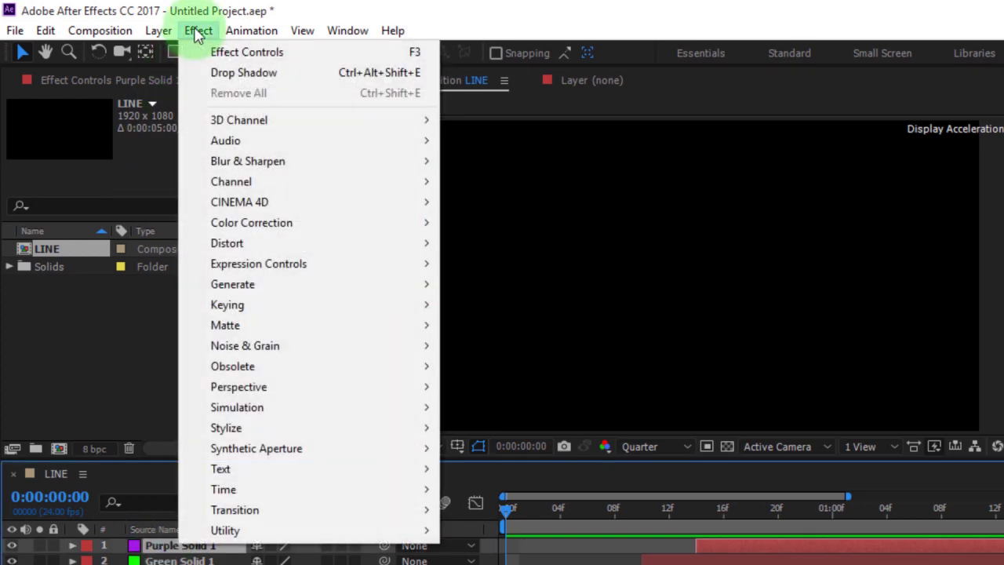
{"action": "mouse_move", "coordinate": [261, 386]}
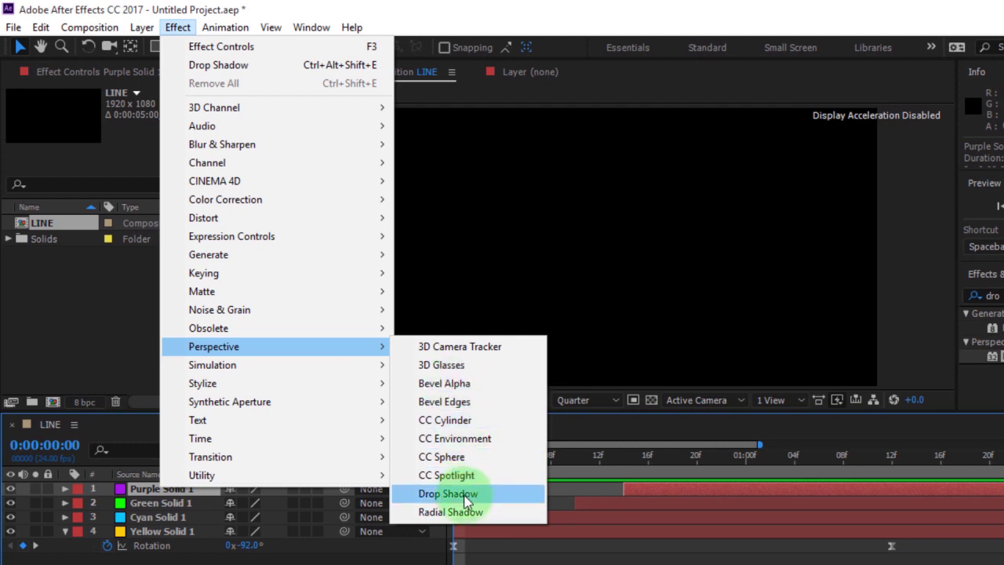
{"action": "left_click", "coordinate": [469, 500]}
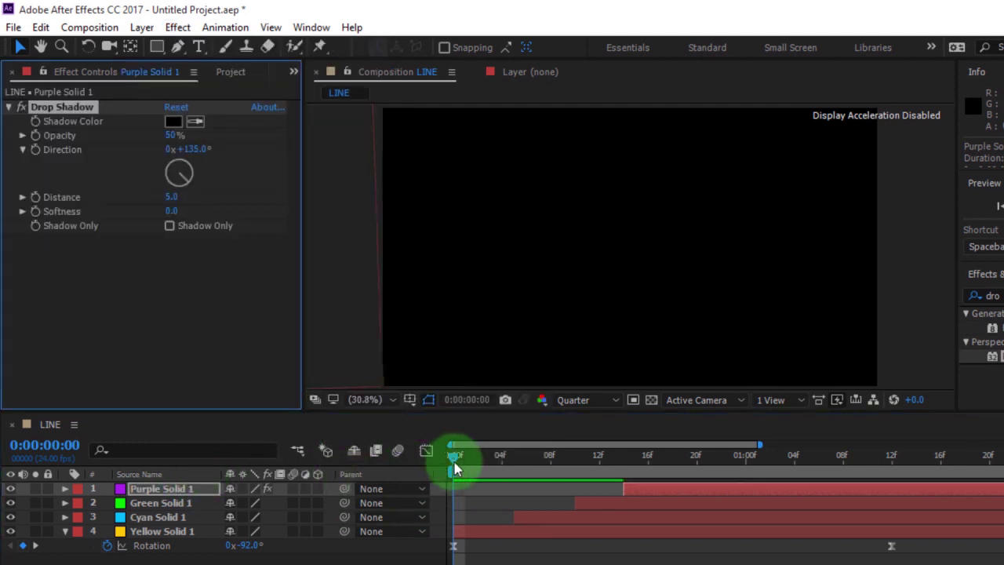
At frame 21, switch the viewer resolution to Full
{"action": "left_click_drag", "start_coordinate": [461, 465], "coordinate": [709, 466]}
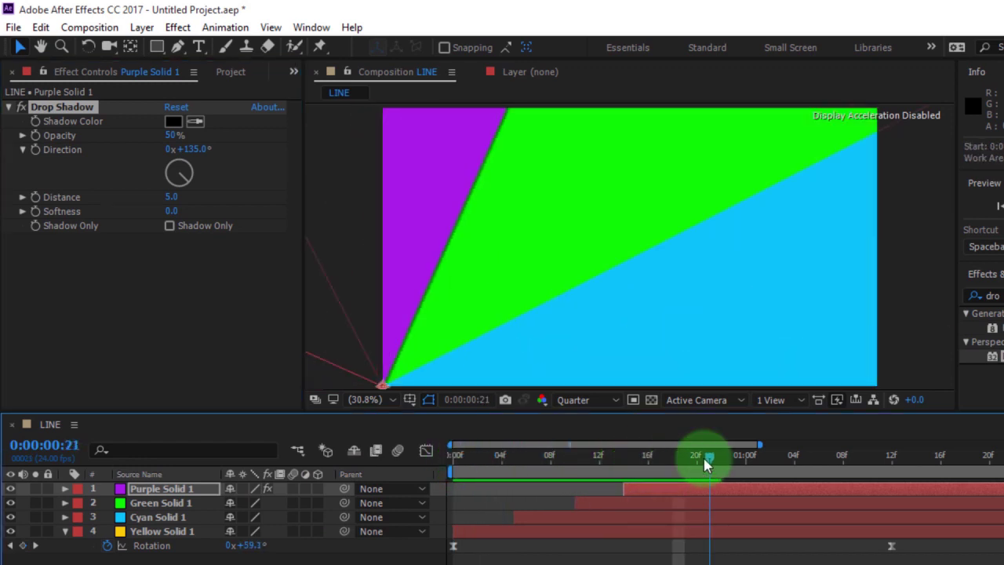
{"action": "left_click", "coordinate": [616, 400]}
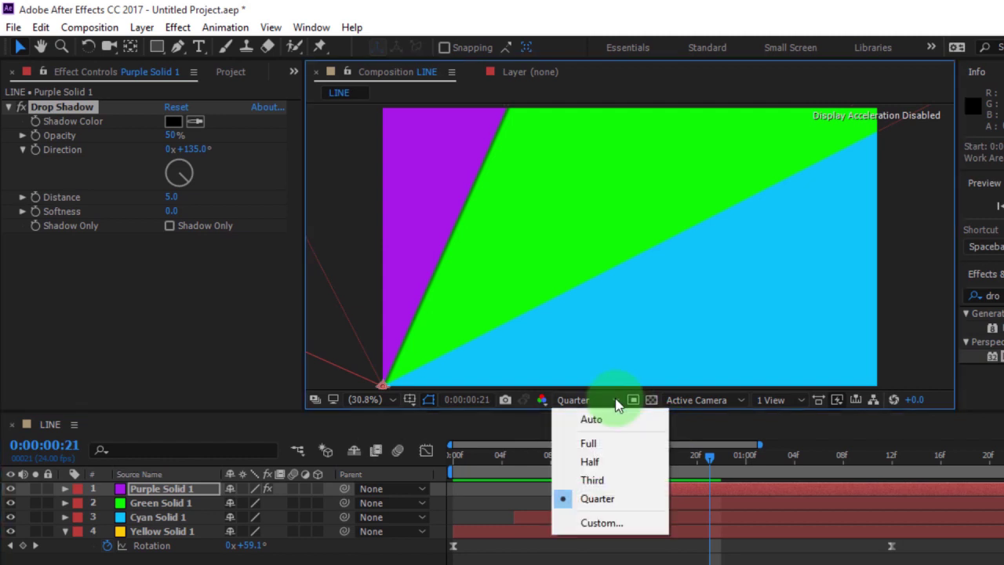
{"action": "left_click", "coordinate": [603, 443]}
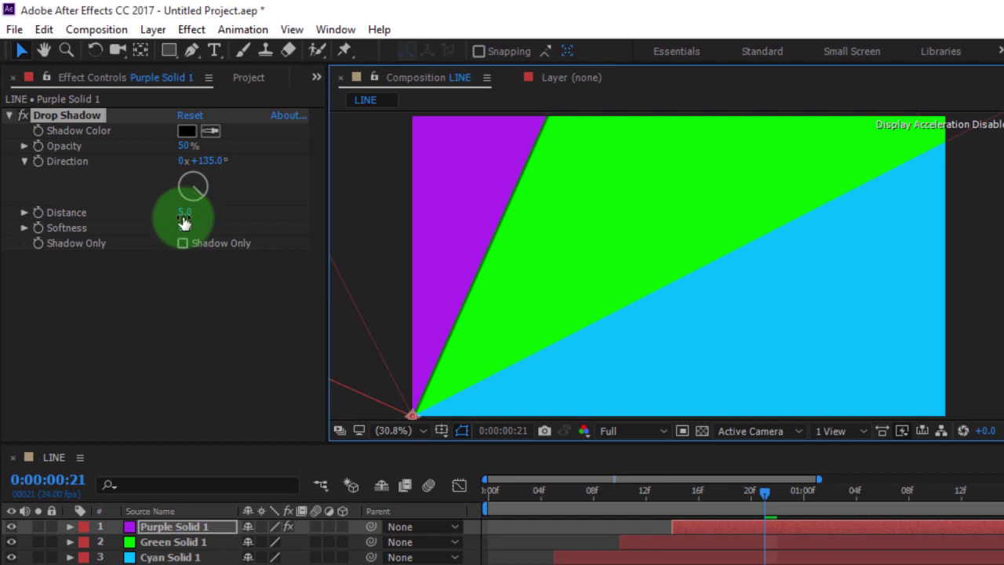
Set the purple Drop Shadow to 55% opacity, distance 4 and softness 52
{"action": "left_click_drag", "start_coordinate": [183, 215], "coordinate": [187, 216]}
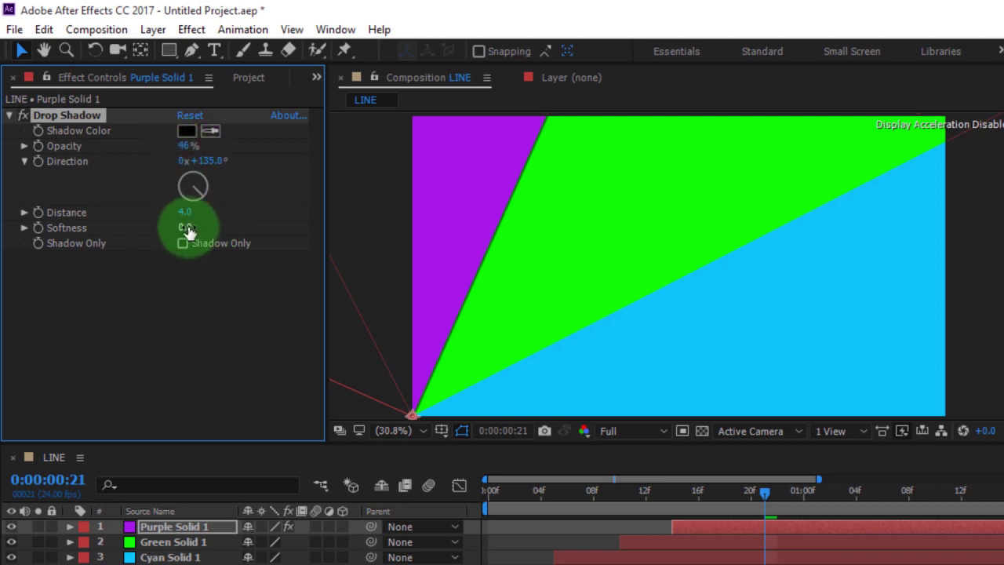
{"action": "left_click_drag", "start_coordinate": [192, 231], "coordinate": [208, 232]}
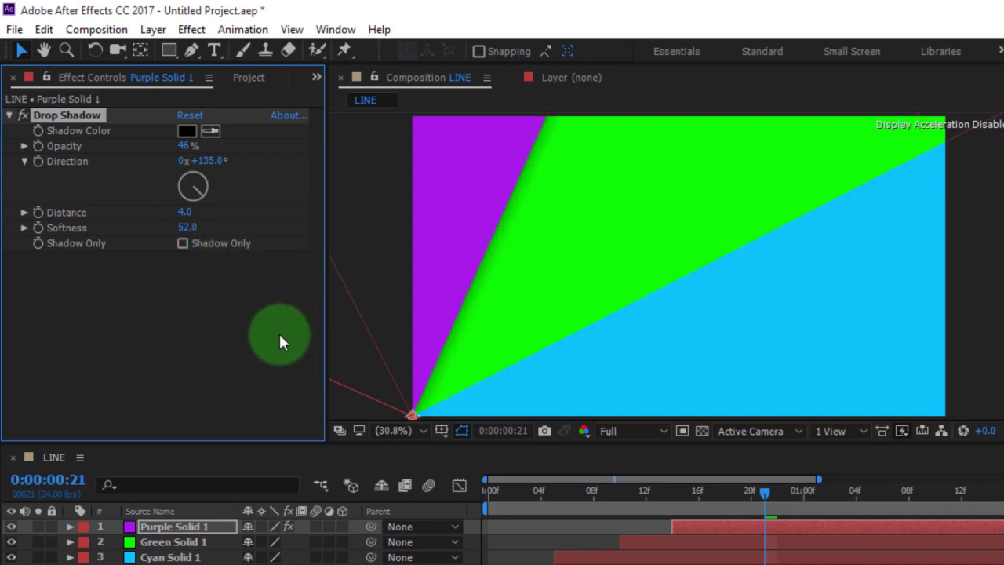
{"action": "left_click", "coordinate": [84, 115]}
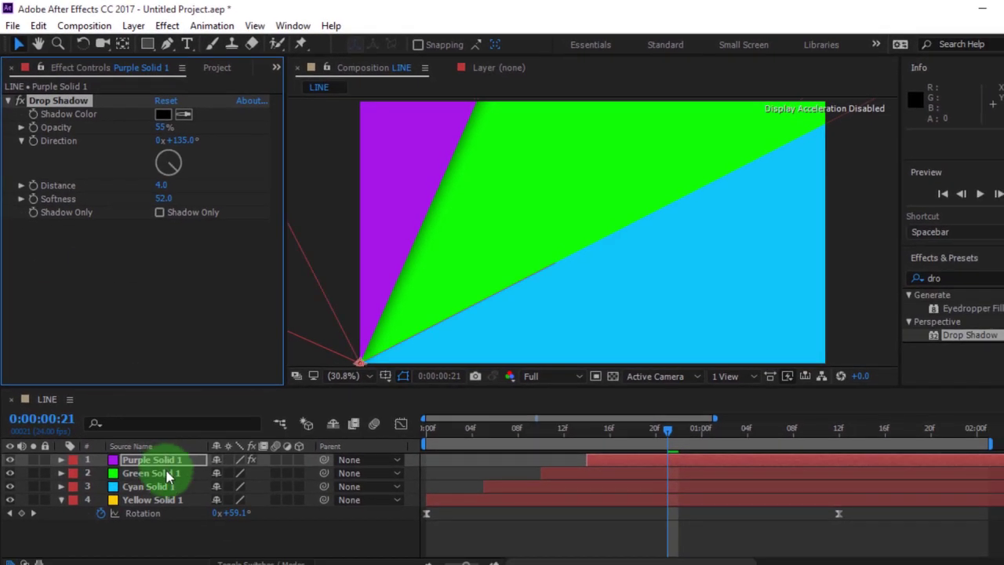
Apply Drop Shadow to the green, cyan and yellow solids, then scrub from frame 13 to inspect
{"action": "left_click", "coordinate": [151, 473]}
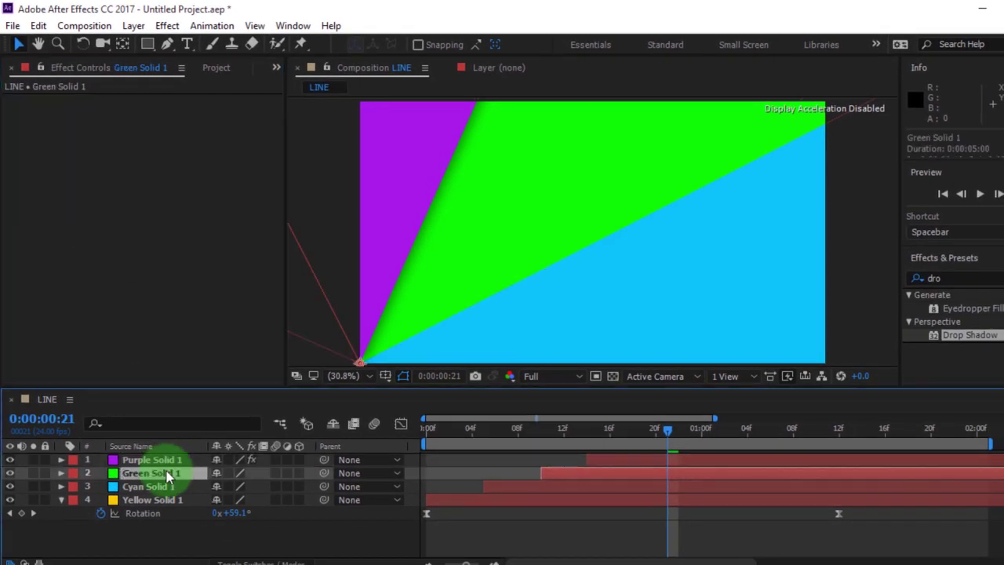
{"action": "left_click_drag", "start_coordinate": [167, 476], "coordinate": [167, 476]}
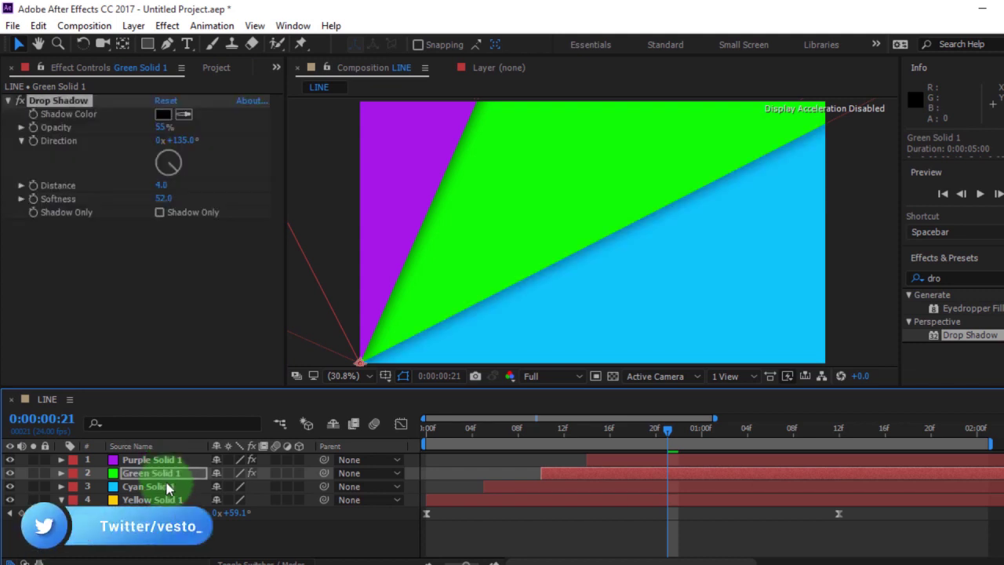
{"action": "left_click", "coordinate": [149, 486]}
{"action": "left_click_drag", "start_coordinate": [167, 492], "coordinate": [167, 503]}
{"action": "left_click", "coordinate": [167, 502]}
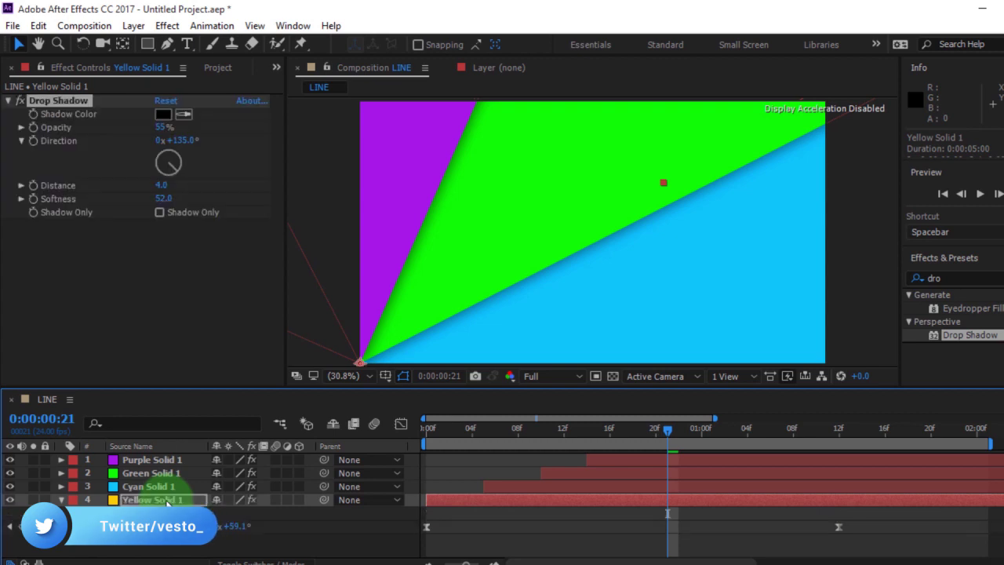
{"action": "left_click", "coordinate": [575, 429]}
{"action": "left_click_drag", "start_coordinate": [604, 440], "coordinate": [712, 449]}
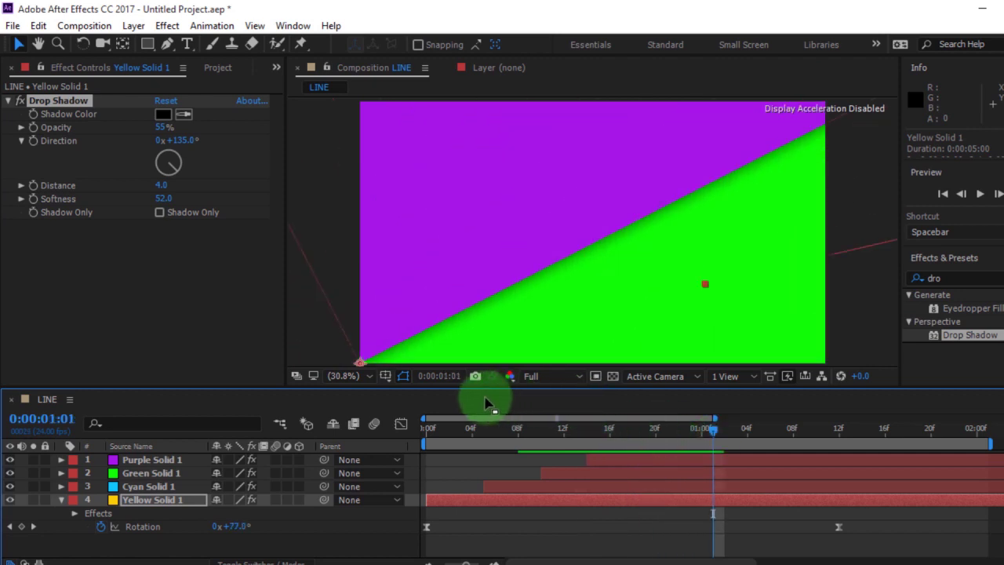
Set preview resolution to Quarter, play the wipe from frame 0, then select all four solids
{"action": "left_click", "coordinate": [559, 381]}
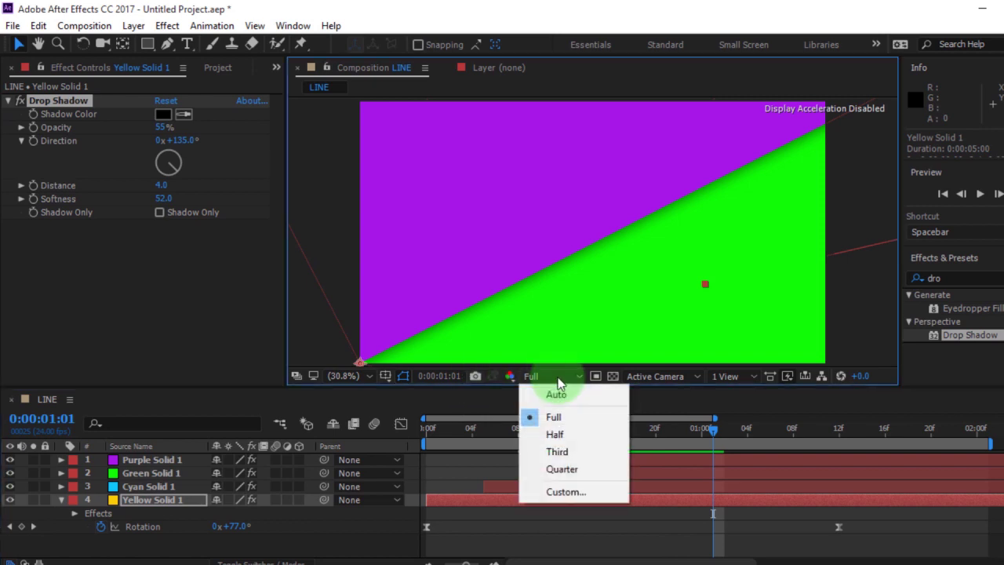
{"action": "left_click", "coordinate": [562, 469]}
{"action": "left_click_drag", "start_coordinate": [450, 432], "coordinate": [331, 432]}
{"action": "key", "text": "space"}
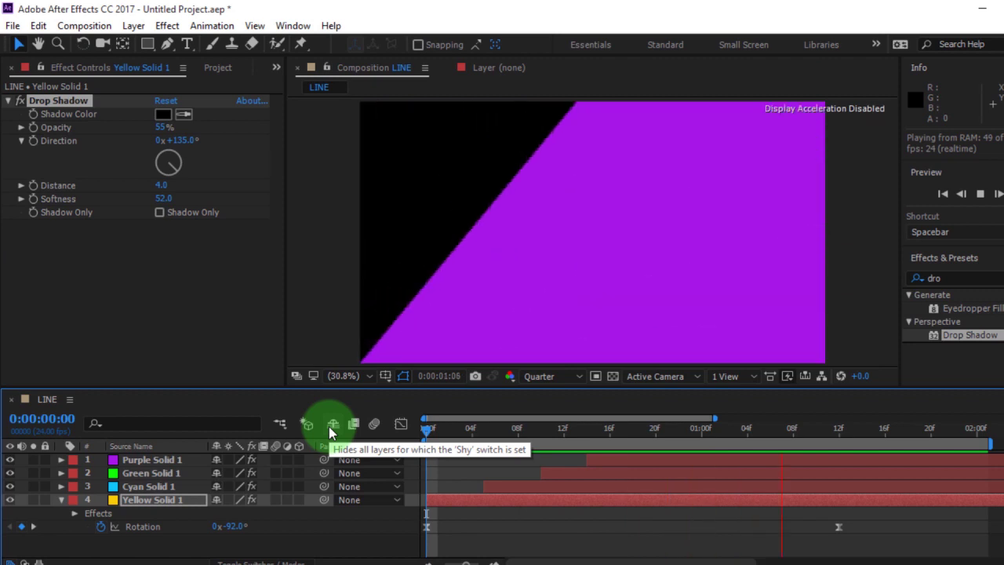
{"action": "key", "text": "space"}
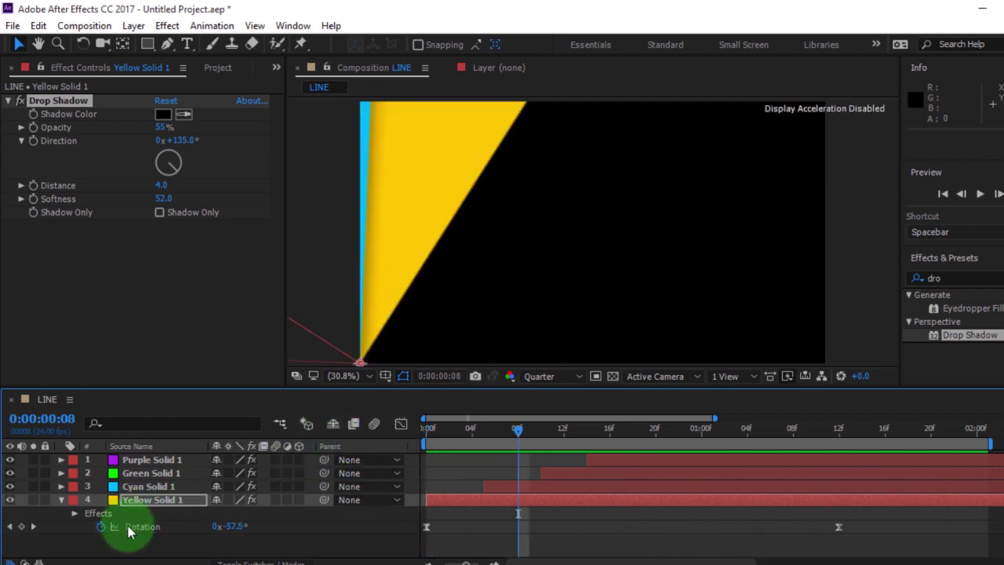
{"action": "left_click", "coordinate": [61, 501]}
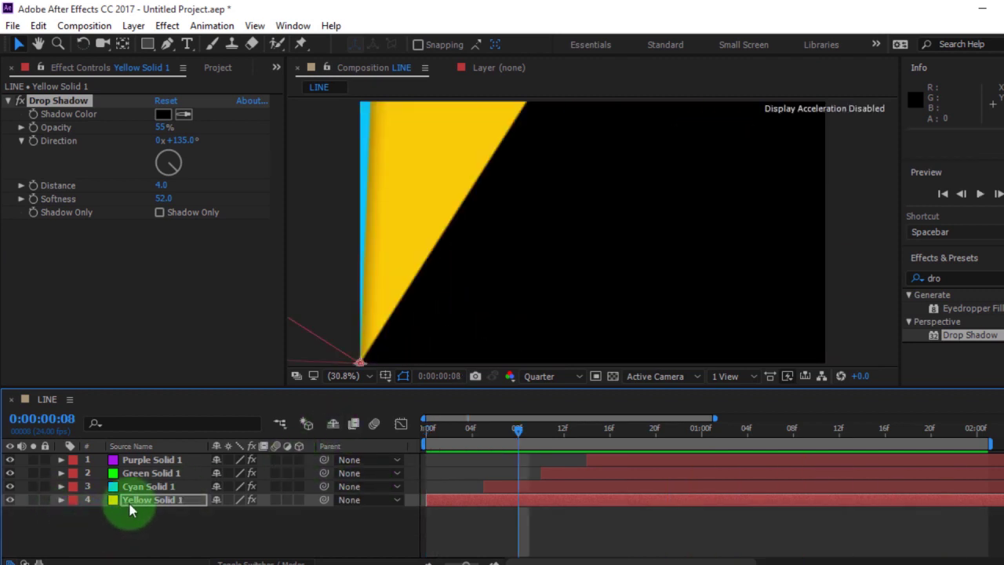
{"action": "left_click", "coordinate": [156, 463], "text": "shift"}
Pre-compose the four selected solids into a composition named 'Transition'
{"action": "key", "text": "ctrl+shift+c"}
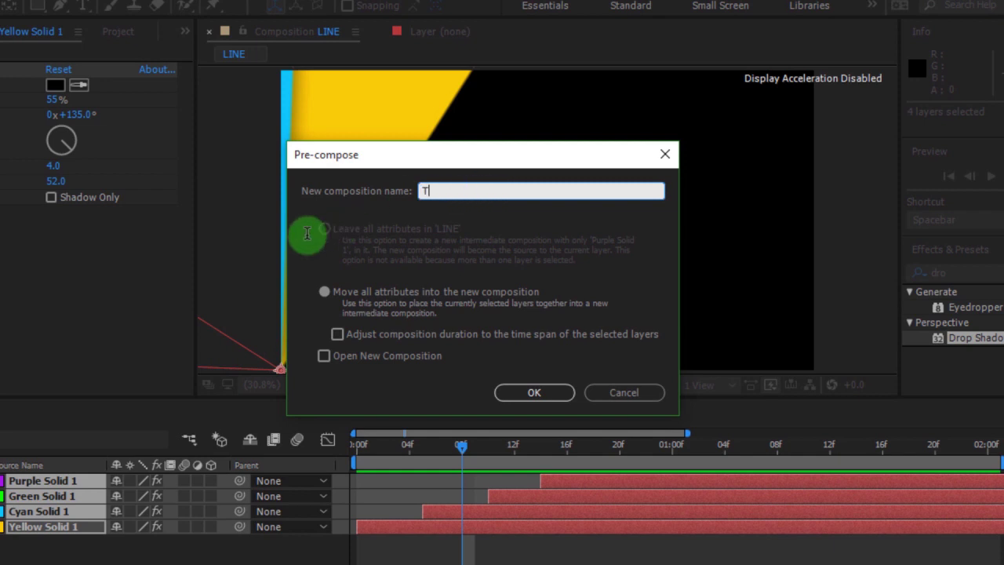
{"action": "type", "text": "Transition"}
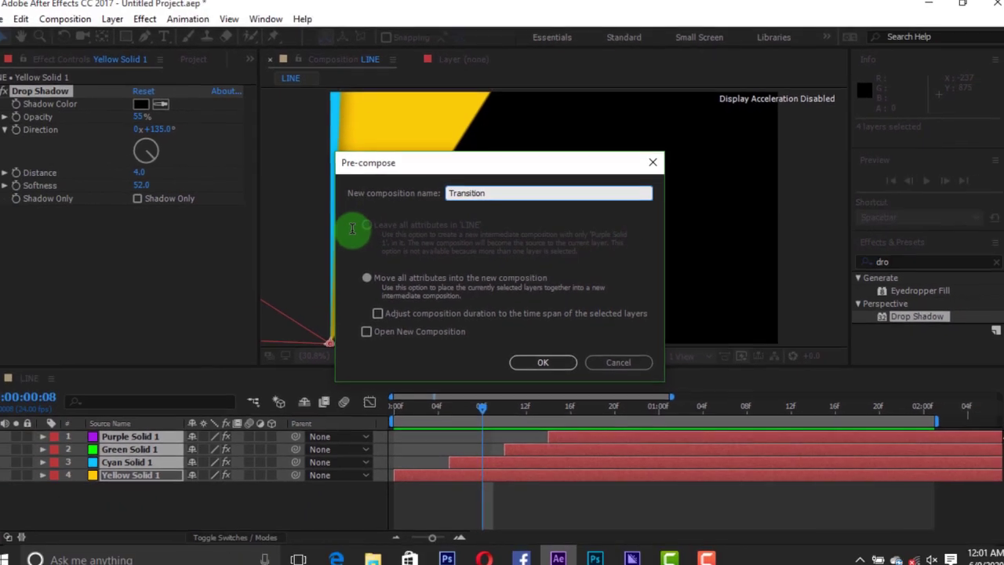
{"action": "key", "text": "Return"}
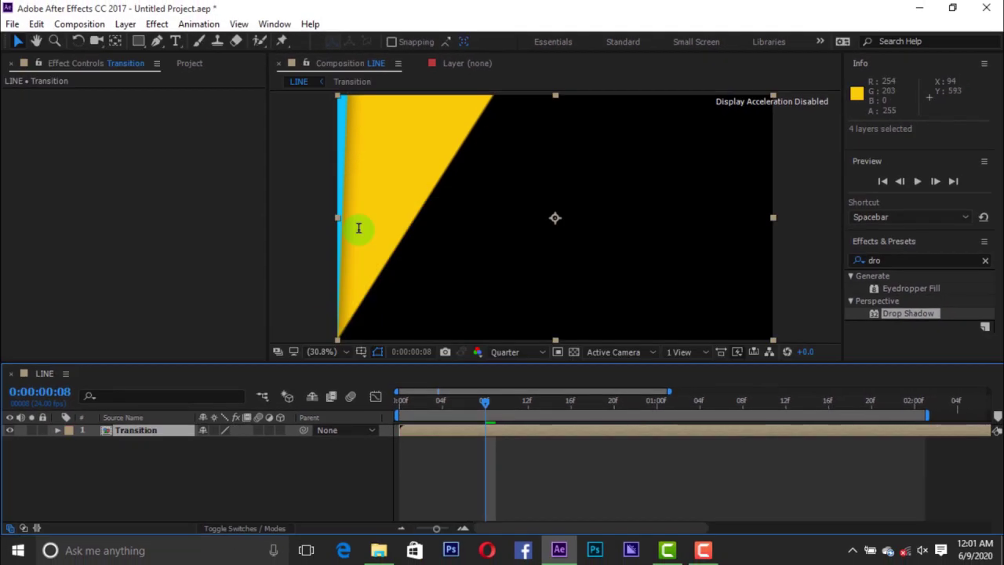
{"action": "left_click", "coordinate": [222, 263]}
{"action": "left_click", "coordinate": [396, 401]}
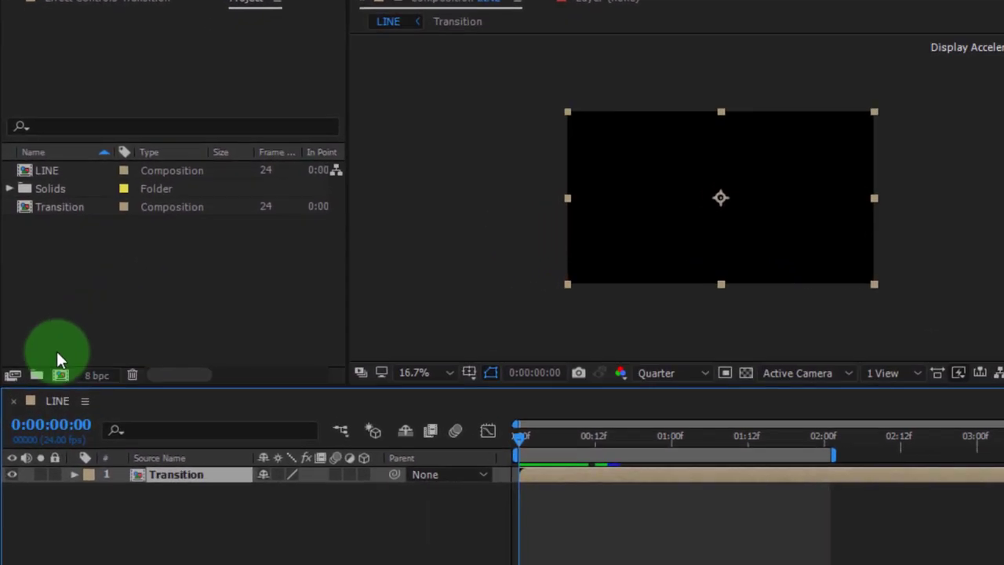
Import the four office JPG photos into the project
{"action": "double_click", "coordinate": [58, 343]}
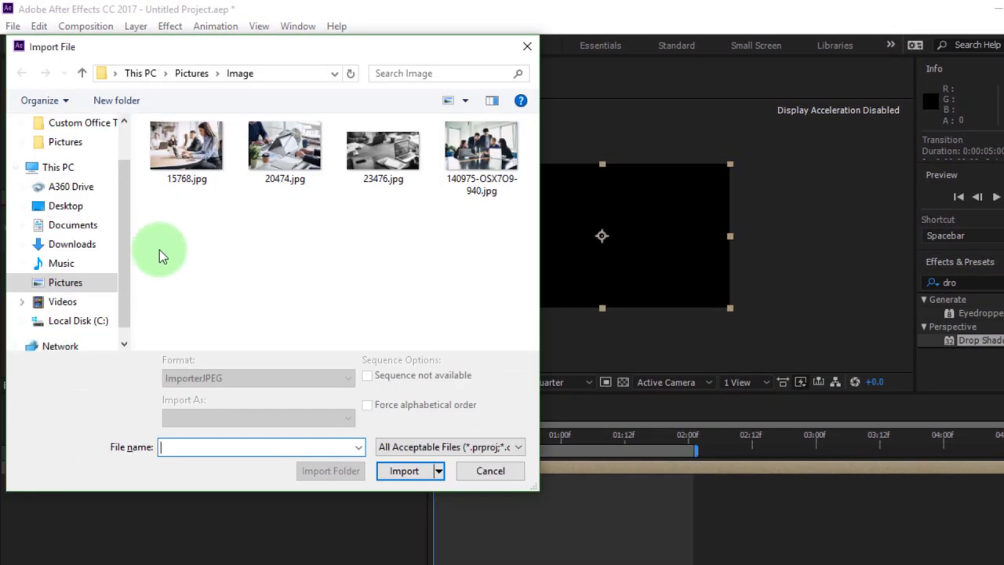
{"action": "left_click_drag", "start_coordinate": [167, 213], "coordinate": [484, 170]}
{"action": "left_click", "coordinate": [405, 487]}
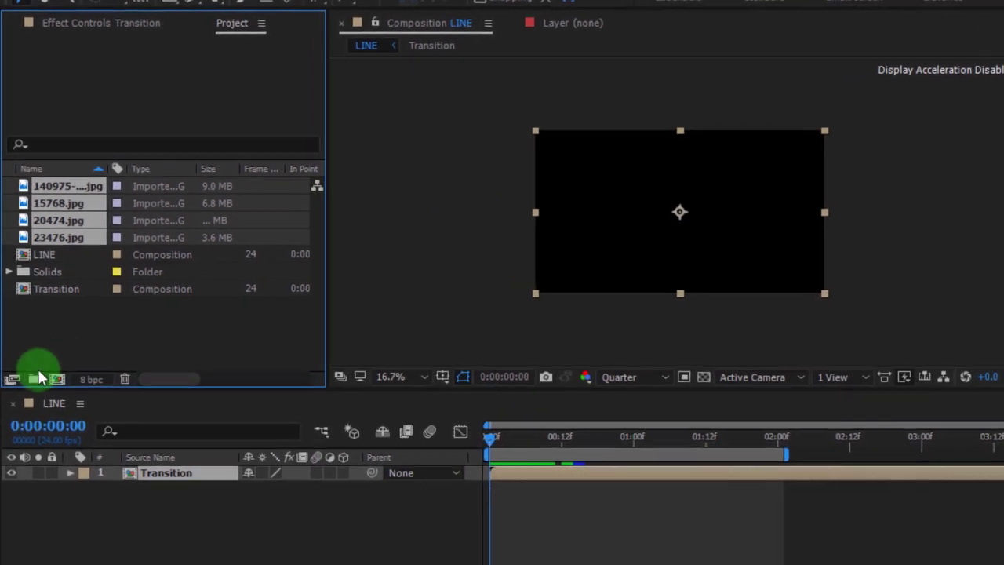
Create a project folder named 'Image' and move the four photos into it
{"action": "left_click", "coordinate": [34, 382]}
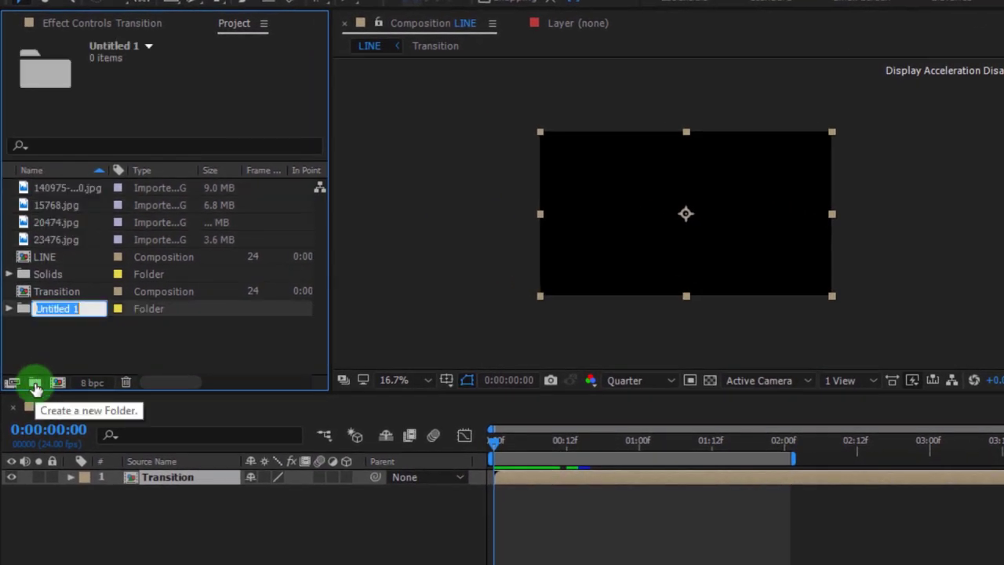
{"action": "type", "text": "Image"}
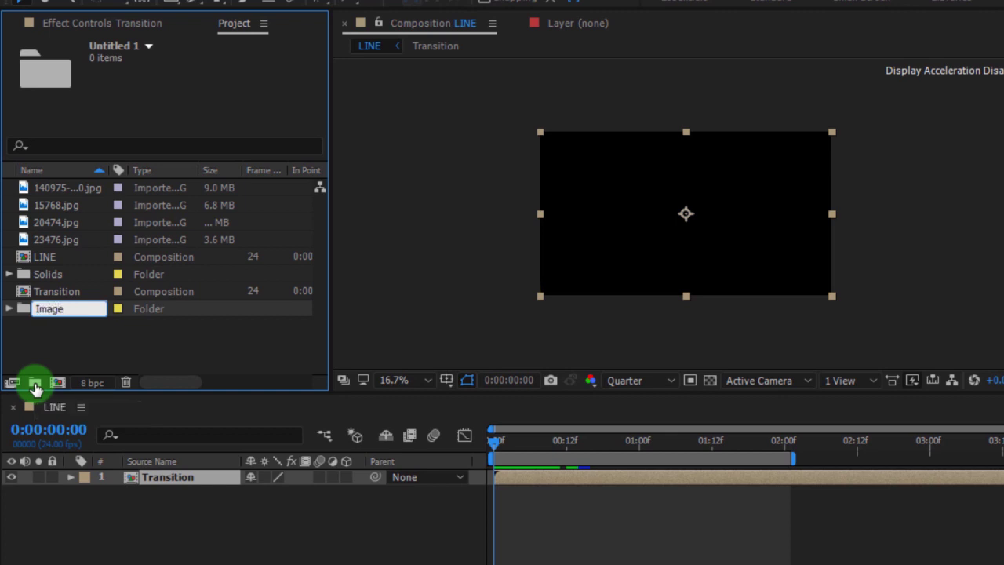
{"action": "key", "text": "Return"}
{"action": "left_click", "coordinate": [63, 191]}
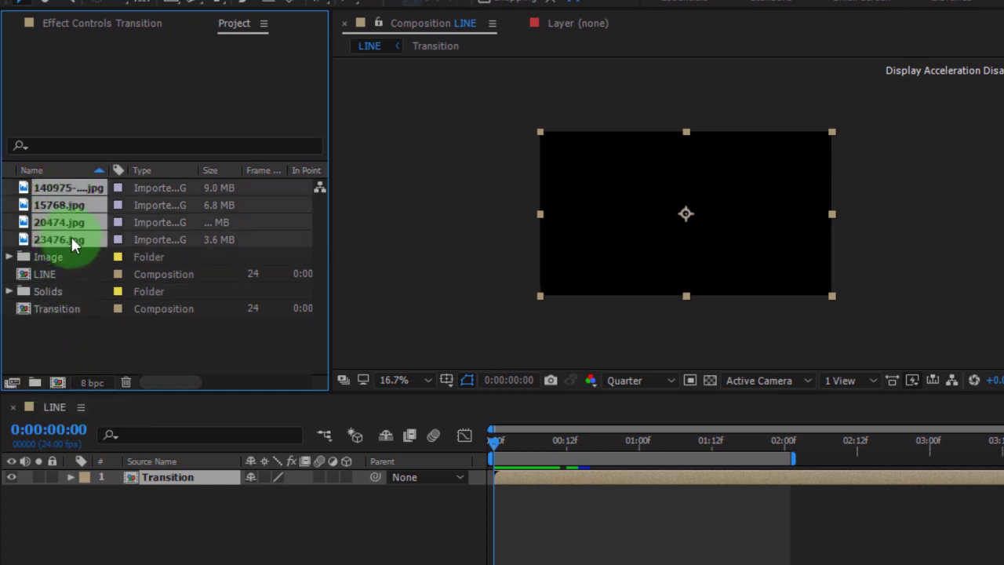
{"action": "left_click_drag", "start_coordinate": [76, 239], "coordinate": [60, 269]}
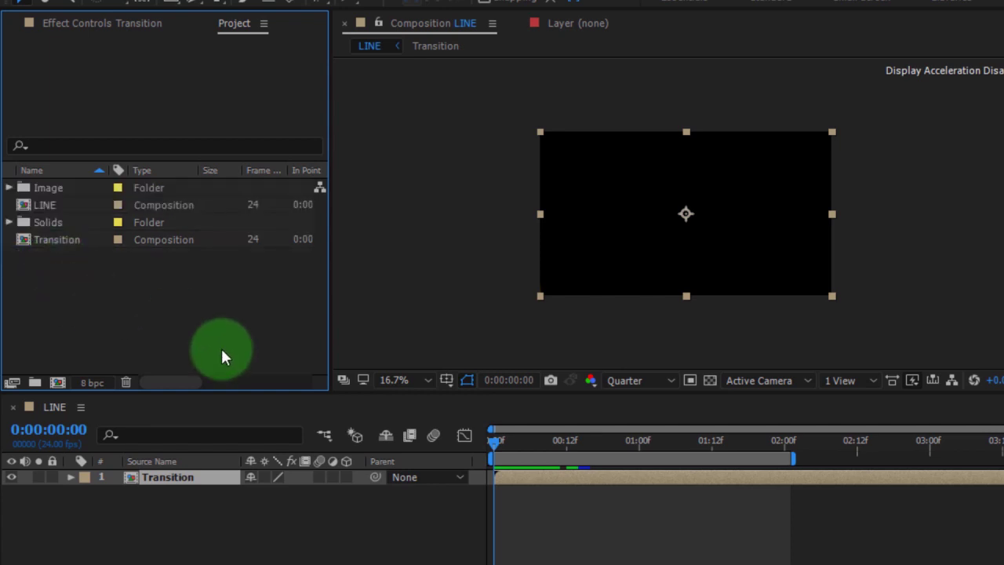
{"action": "left_click", "coordinate": [9, 189]}
Add 23476.jpg to the LINE timeline and scale it down to 53%
{"action": "left_click", "coordinate": [88, 255]}
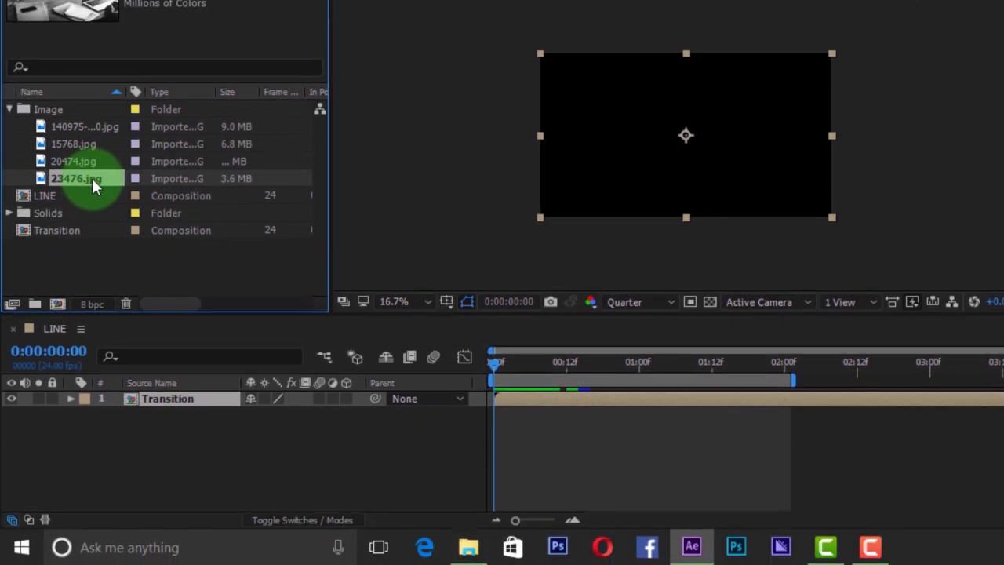
{"action": "left_click_drag", "start_coordinate": [92, 178], "coordinate": [101, 397]}
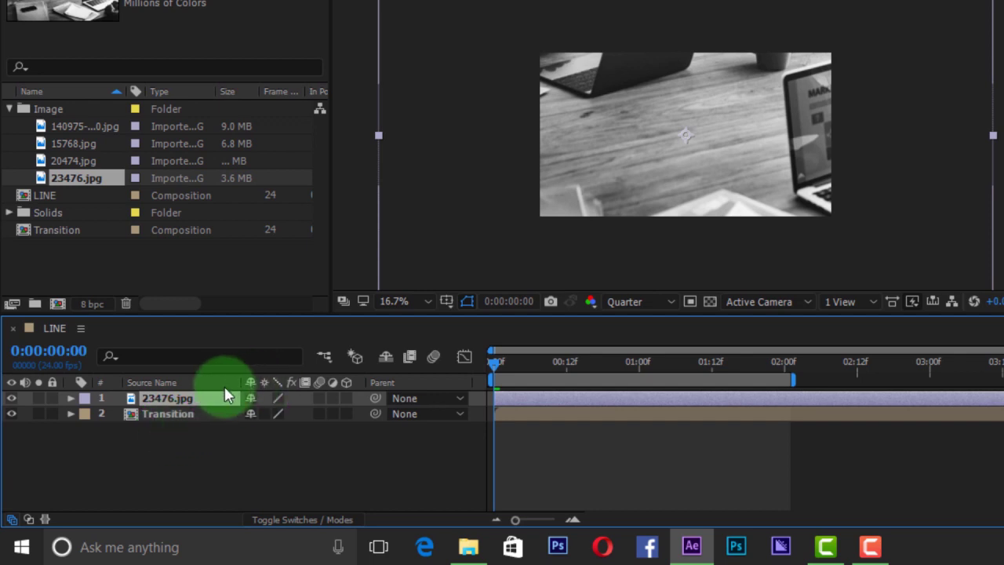
{"action": "key", "text": "s"}
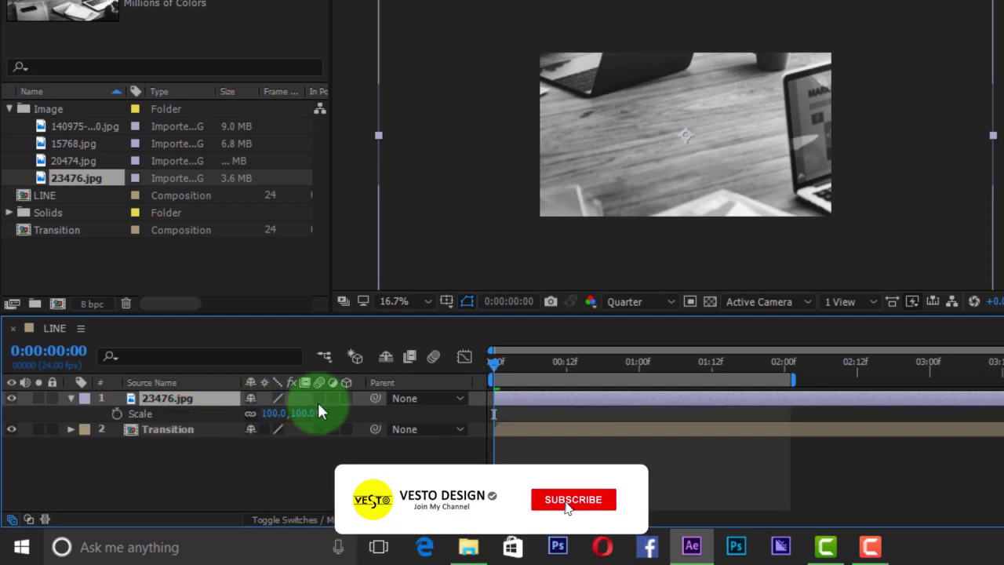
{"action": "left_click_drag", "start_coordinate": [308, 414], "coordinate": [274, 419]}
{"action": "key", "text": "s"}
Put Transition above the photo, start it a few frames later, and extend the work area to 5 seconds
{"action": "left_click_drag", "start_coordinate": [141, 411], "coordinate": [141, 394]}
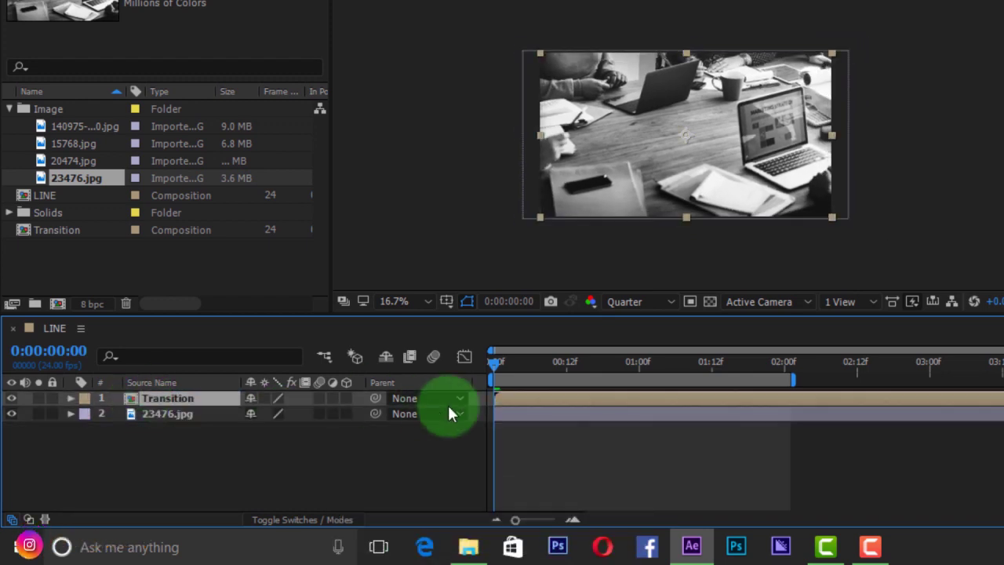
{"action": "left_click_drag", "start_coordinate": [517, 405], "coordinate": [553, 410]}
{"action": "left_click", "coordinate": [313, 400]}
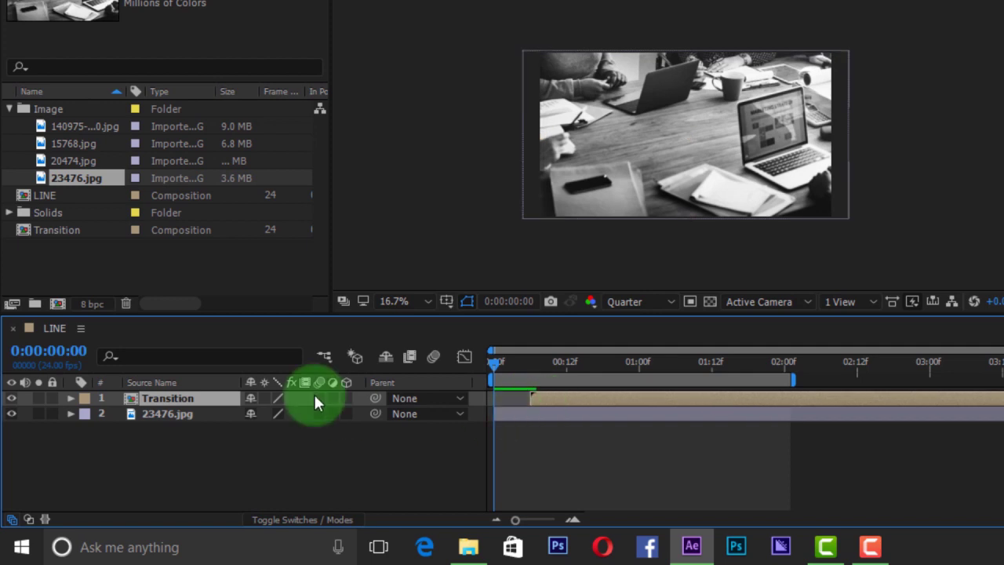
{"action": "left_click", "coordinate": [249, 413]}
{"action": "left_click", "coordinate": [129, 413]}
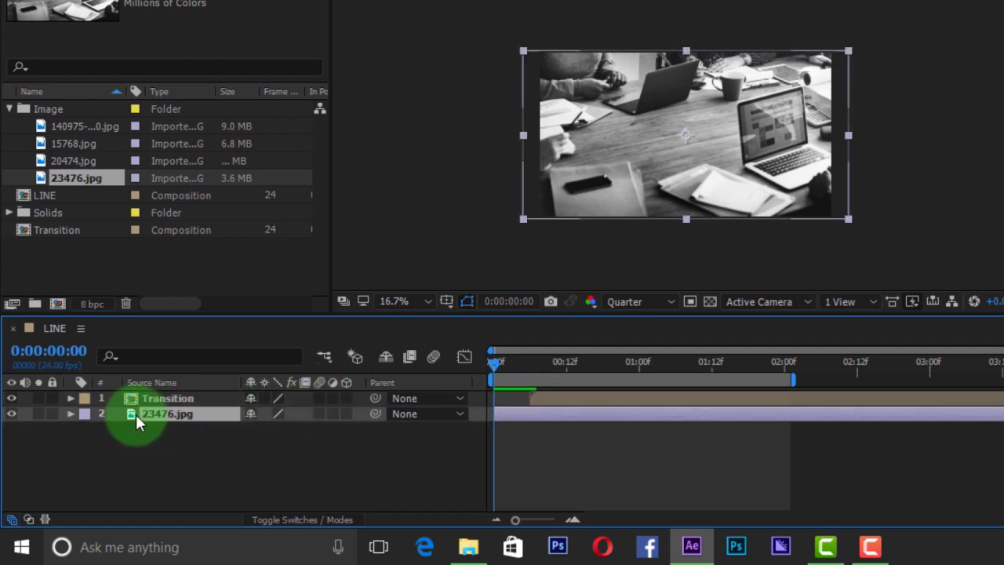
{"action": "key", "text": "s"}
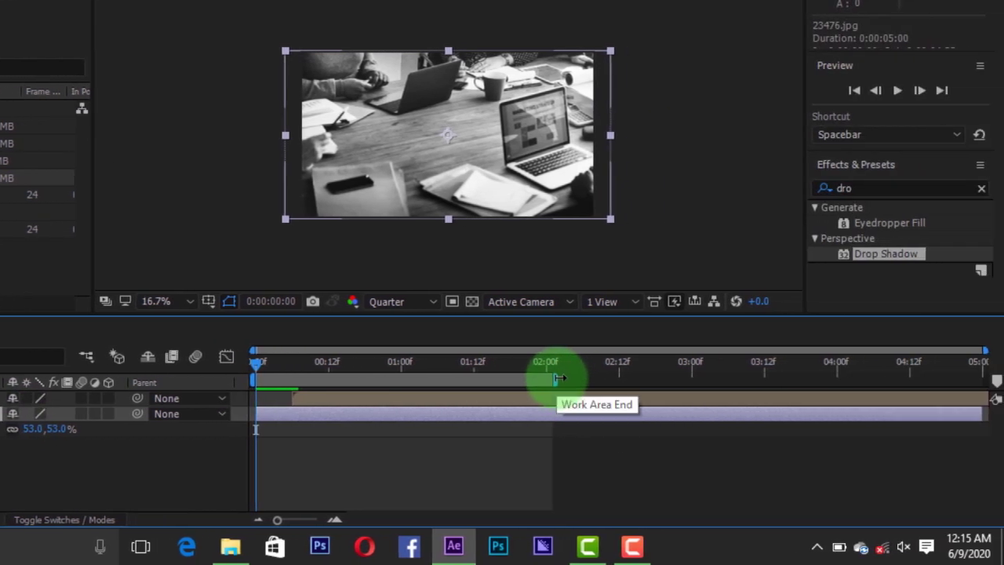
{"action": "mouse_move", "coordinate": [556, 379]}
{"action": "left_mouse_down"}
{"action": "mouse_move", "coordinate": [973, 389]}
{"action": "mouse_move", "coordinate": [979, 377]}
{"action": "mouse_move", "coordinate": [993, 380]}
{"action": "left_mouse_up"}
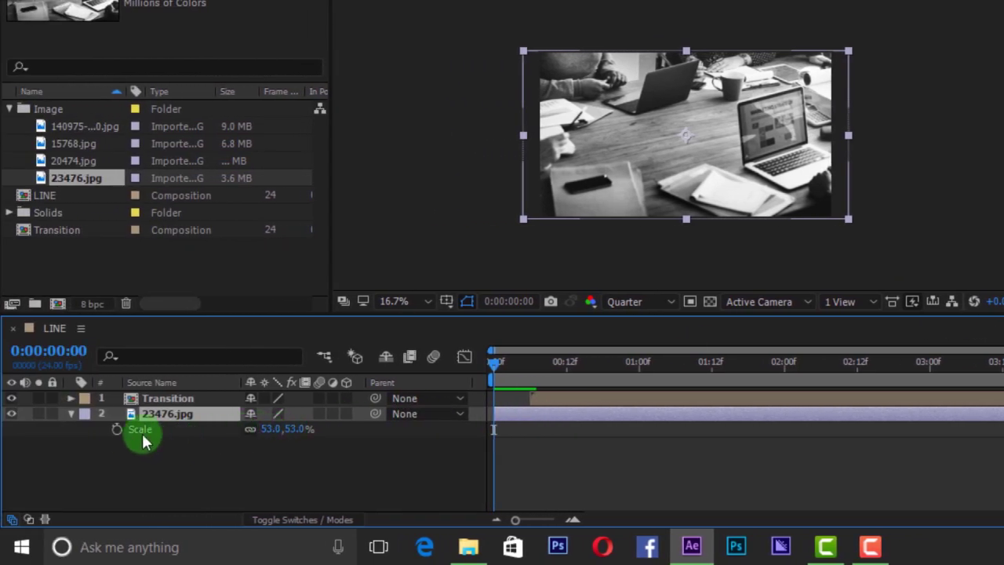
Keyframe the photo's Scale, enlarging it from 53% to 62% a few frames in
{"action": "left_click", "coordinate": [117, 429]}
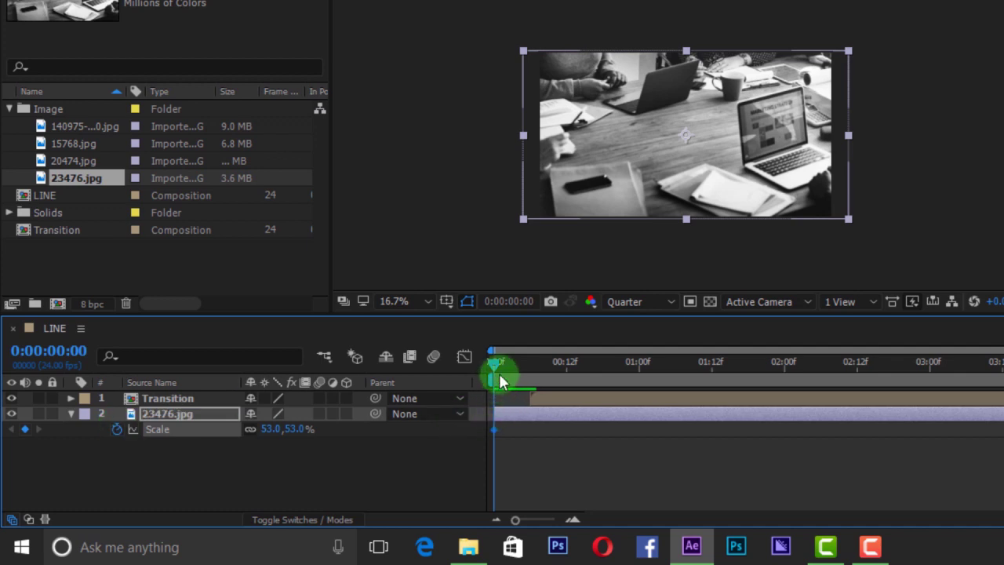
{"action": "left_click_drag", "start_coordinate": [497, 373], "coordinate": [548, 371]}
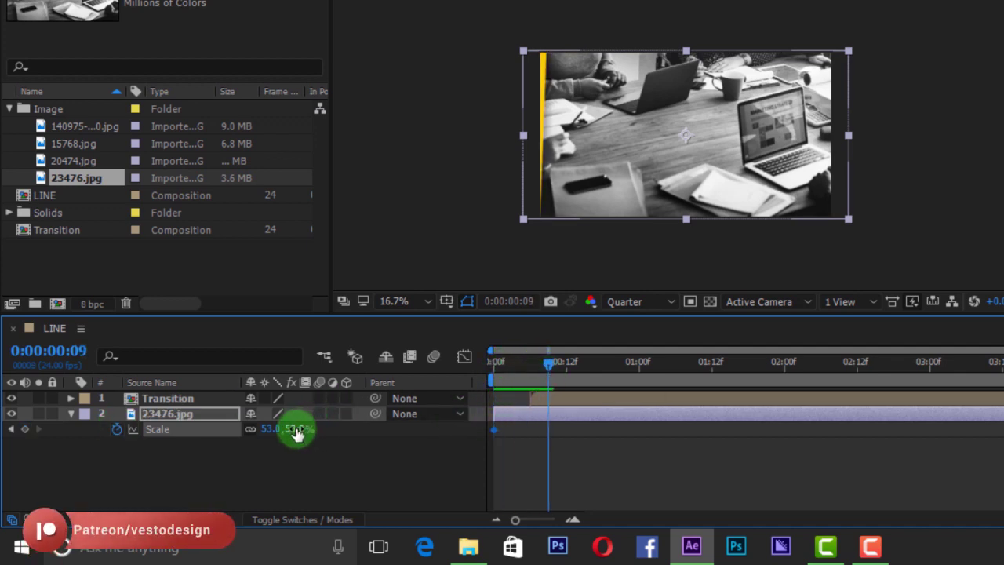
{"action": "left_click_drag", "start_coordinate": [296, 434], "coordinate": [324, 436]}
Apply Easy Ease to both Scale keyframes and preview from the start
{"action": "left_click_drag", "start_coordinate": [569, 443], "coordinate": [486, 418]}
{"action": "right_click", "coordinate": [552, 434]}
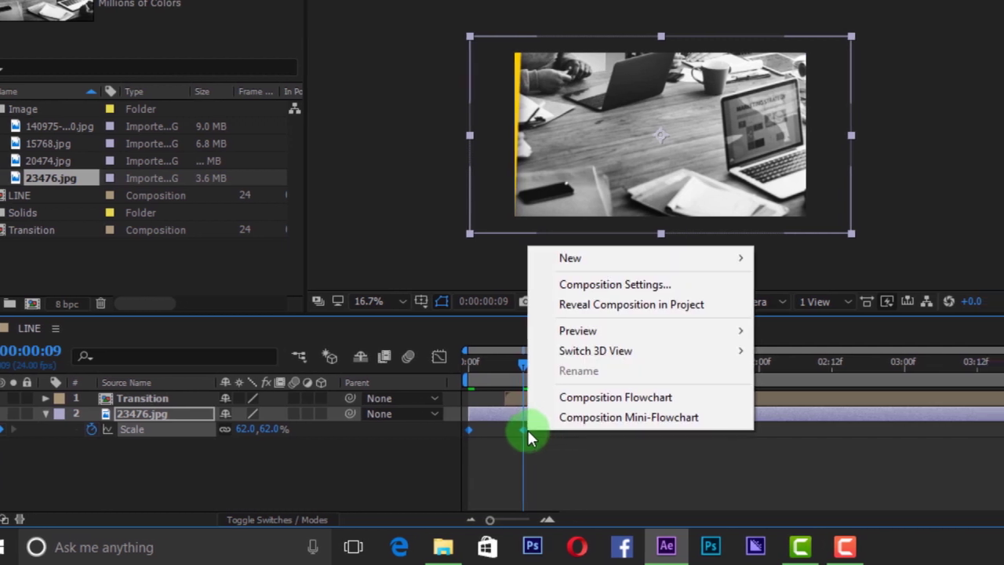
{"action": "right_click", "coordinate": [322, 429]}
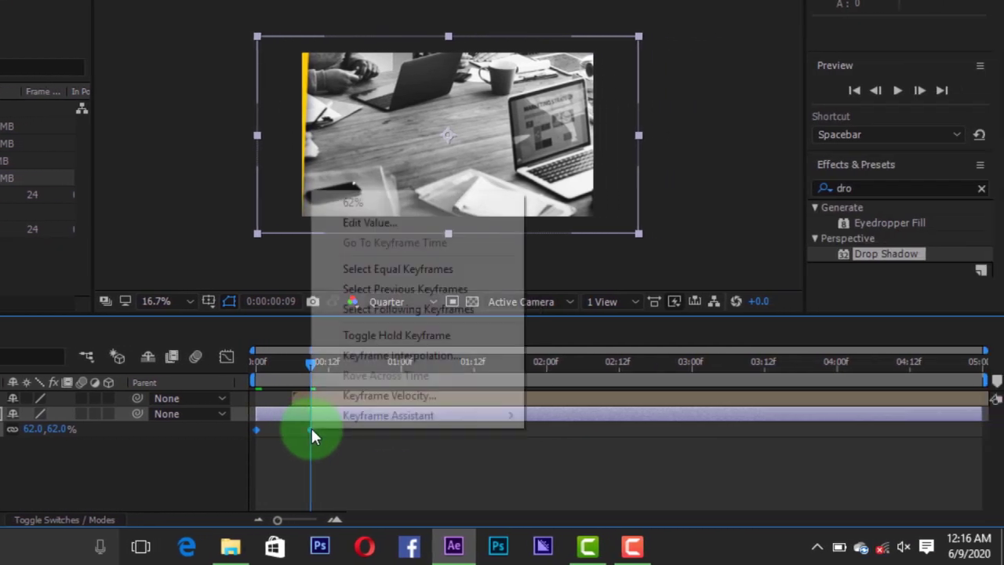
{"action": "mouse_move", "coordinate": [343, 415]}
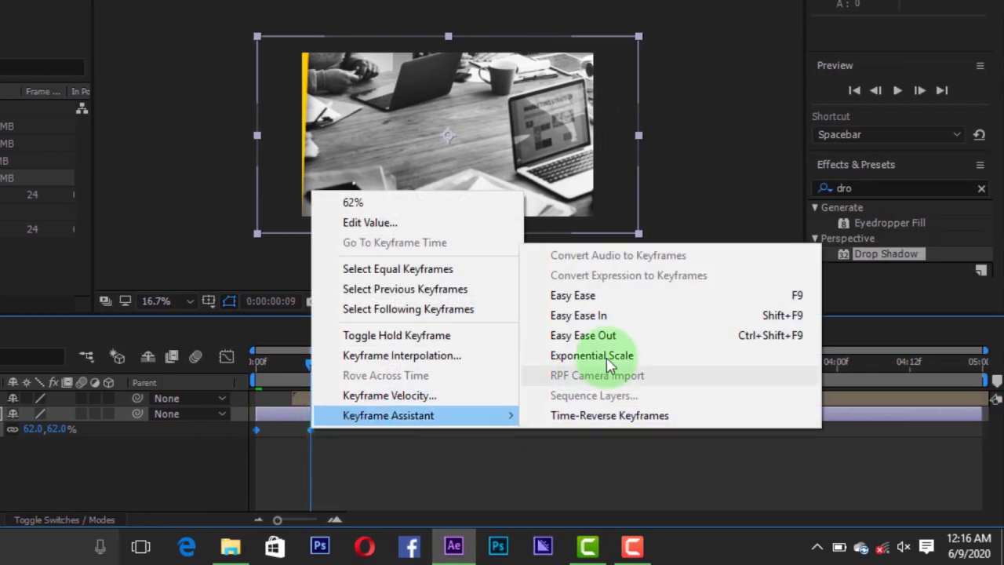
{"action": "left_click", "coordinate": [622, 303]}
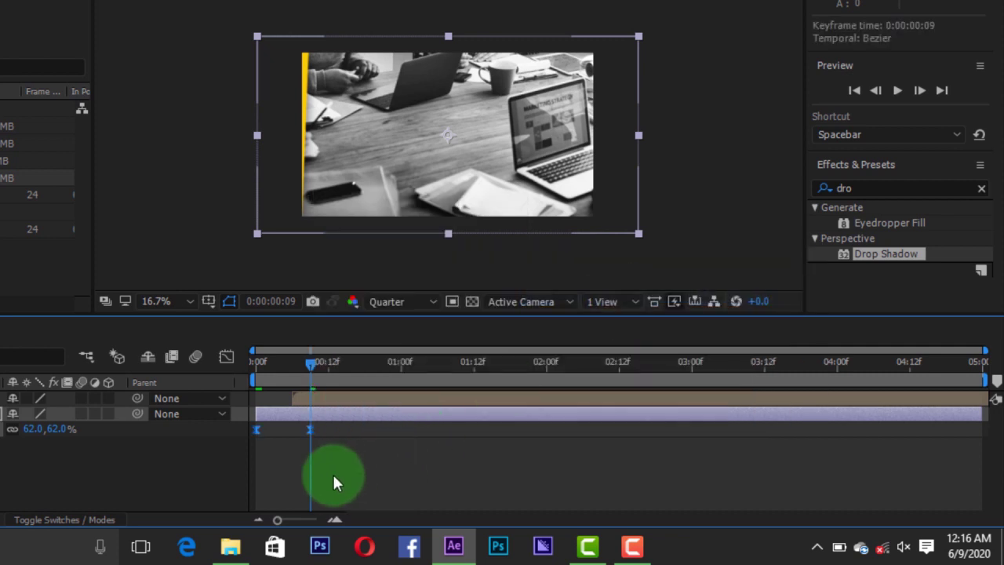
{"action": "left_click_drag", "start_coordinate": [279, 360], "coordinate": [215, 377]}
{"action": "key", "text": "space"}
{"action": "key", "text": "space"}
Move the ending Scale keyframe to about 0:00:00:23 and preview the longer zoom
{"action": "left_click", "coordinate": [311, 430]}
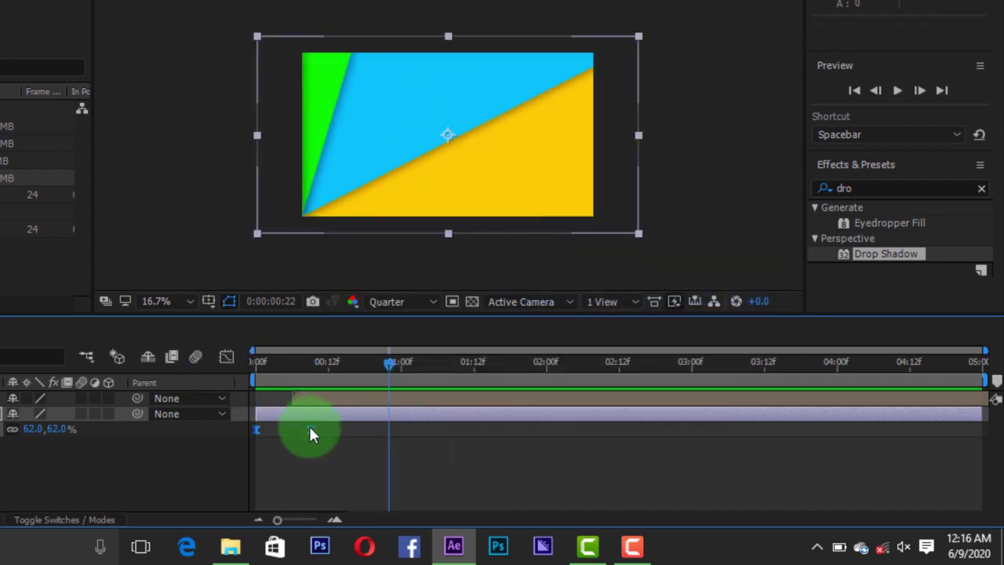
{"action": "left_click", "coordinate": [309, 437]}
{"action": "left_click", "coordinate": [312, 430]}
{"action": "left_click_drag", "start_coordinate": [313, 429], "coordinate": [399, 432]}
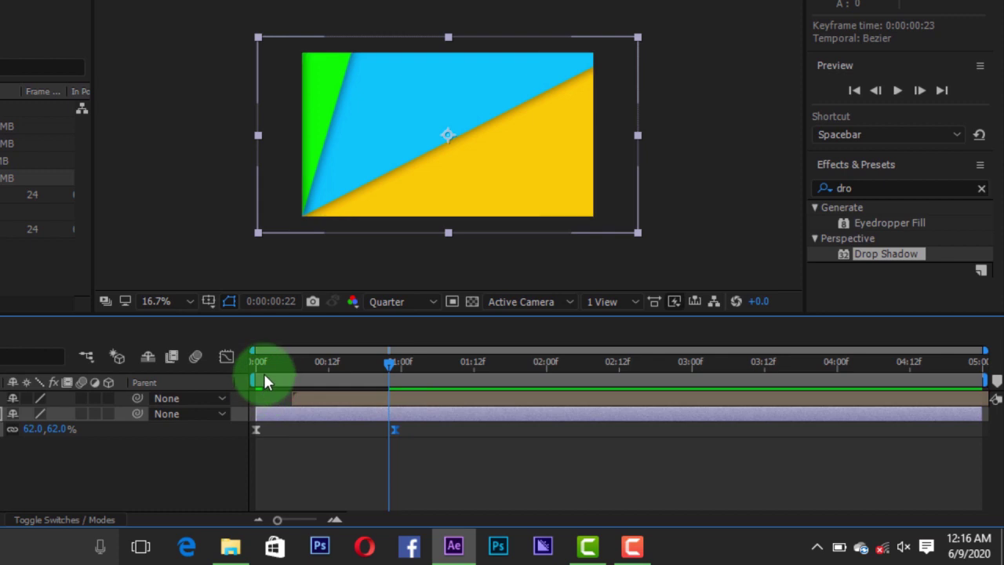
{"action": "left_click", "coordinate": [264, 374]}
{"action": "key", "text": "space"}
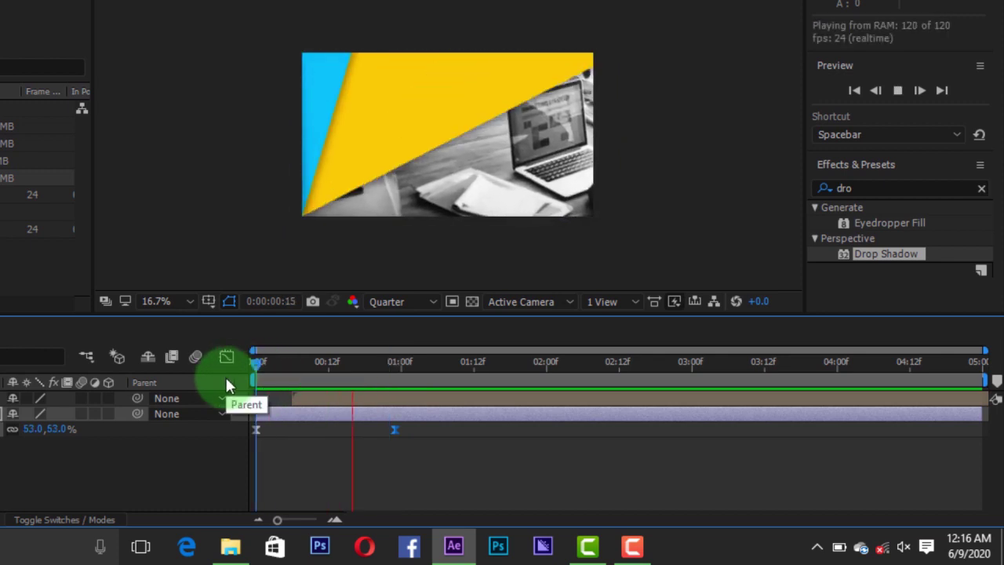
{"action": "key", "text": "space"}
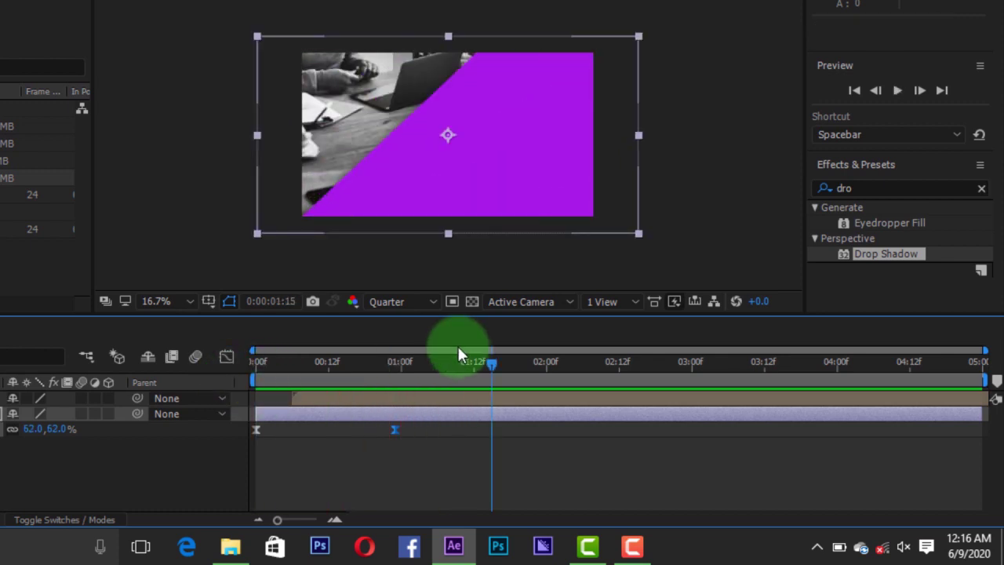
{"action": "left_click_drag", "start_coordinate": [488, 371], "coordinate": [451, 408]}
Trim 23476.jpg at 0:00:01:08 and place 20474.jpg in LINE starting at 0:00:01:08
{"action": "key", "text": "alt+bracketright"}
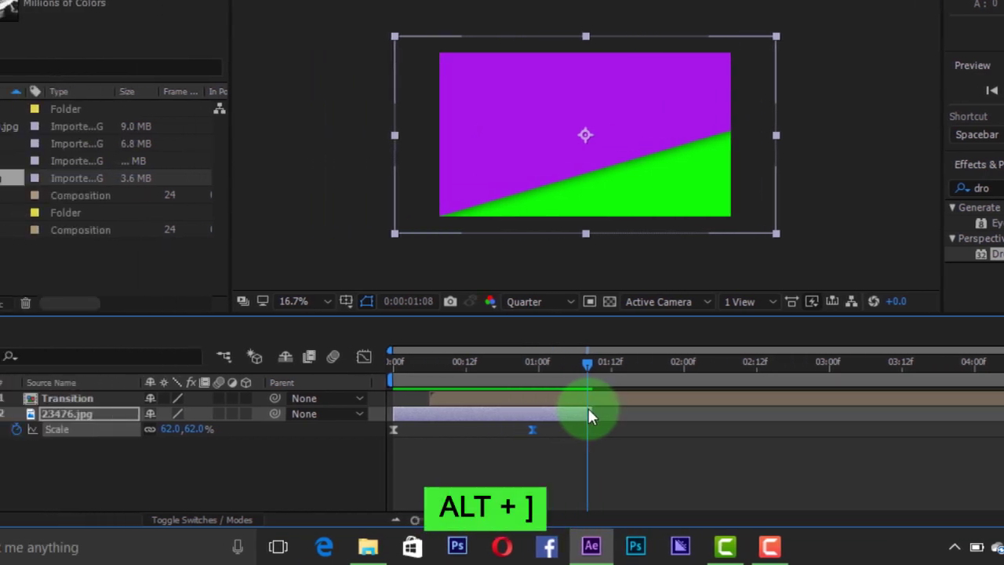
{"action": "left_click", "coordinate": [89, 178]}
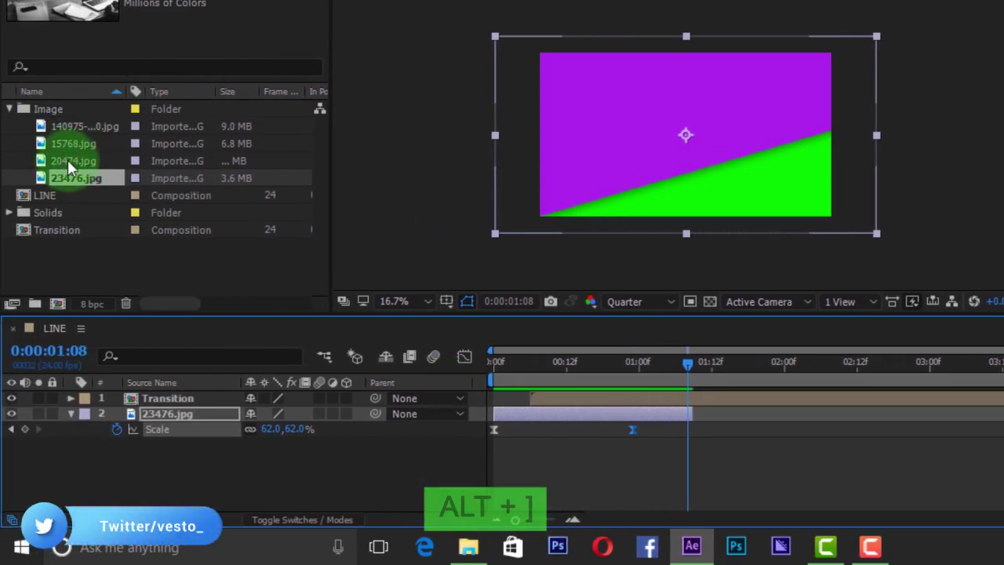
{"action": "left_click", "coordinate": [80, 160]}
{"action": "left_click_drag", "start_coordinate": [80, 161], "coordinate": [176, 393]}
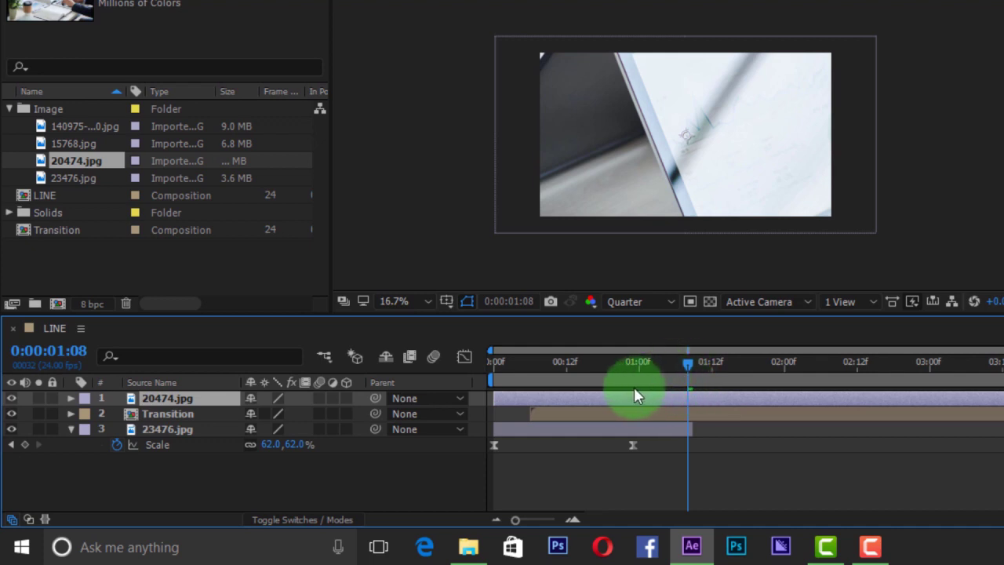
{"action": "left_click_drag", "start_coordinate": [636, 400], "coordinate": [825, 410]}
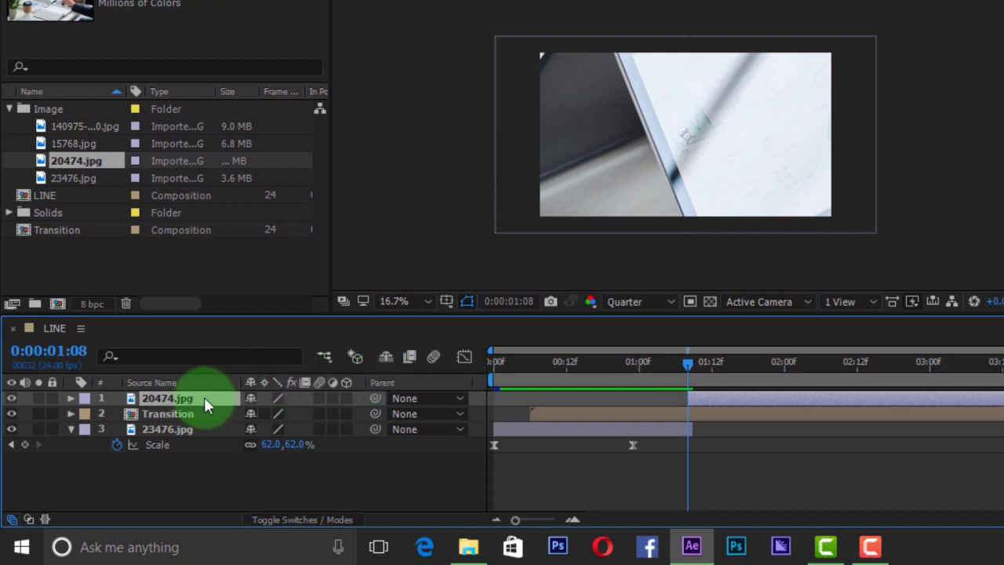
Shrink 20474.jpg to fit, move the Transition layer above it, and preview
{"action": "key", "text": "s"}
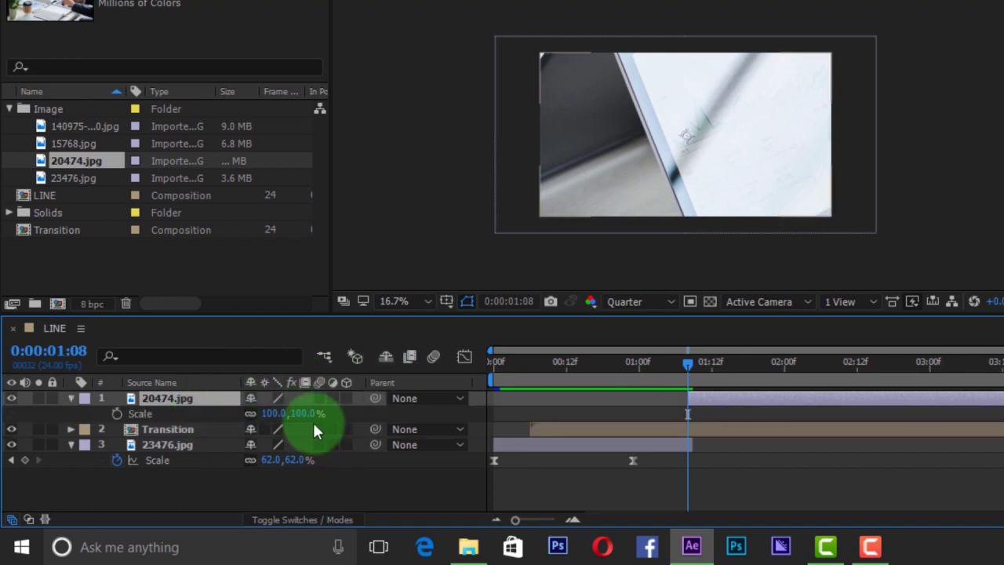
{"action": "left_click_drag", "start_coordinate": [312, 417], "coordinate": [250, 418]}
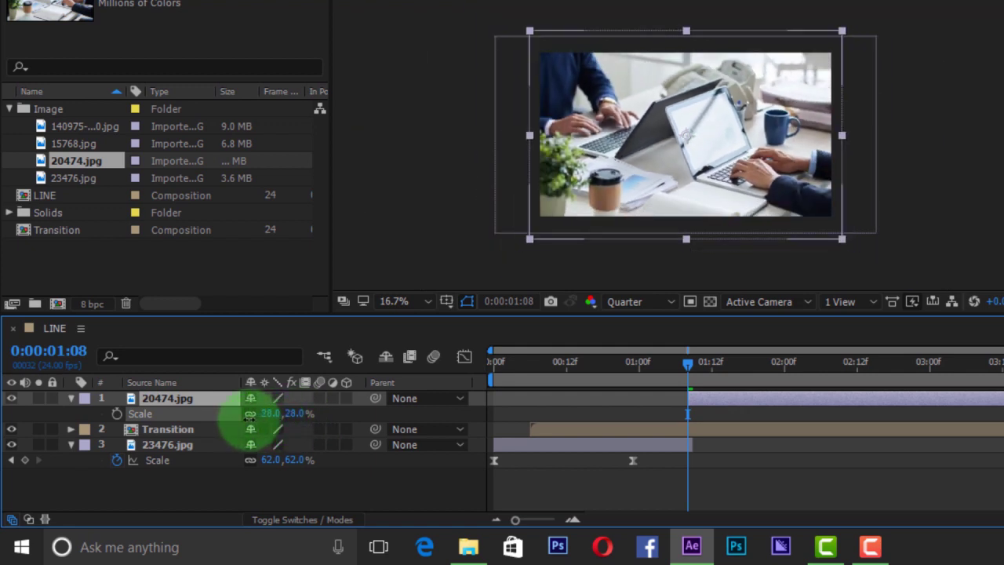
{"action": "left_click", "coordinate": [187, 411]}
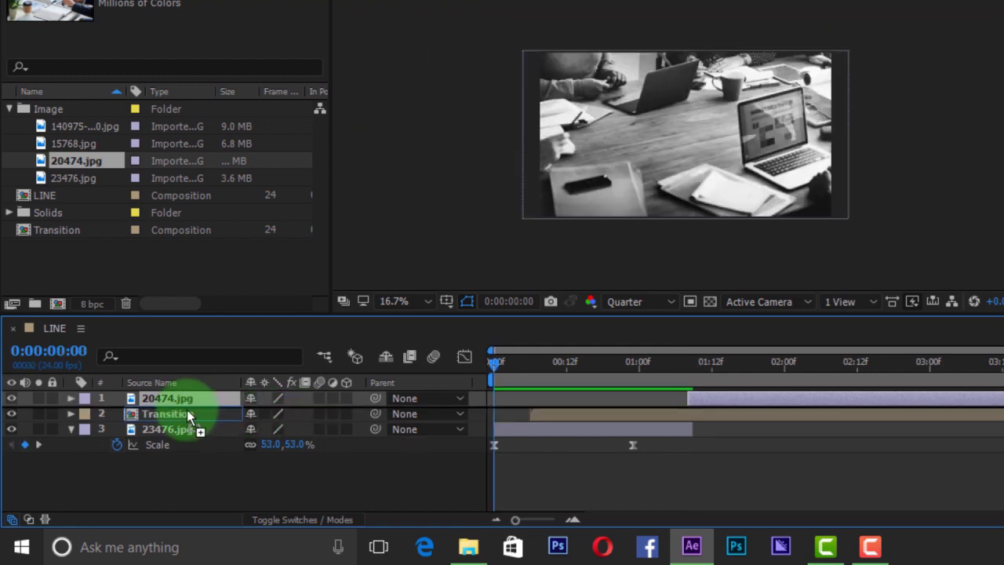
{"action": "left_click_drag", "start_coordinate": [186, 414], "coordinate": [187, 417]}
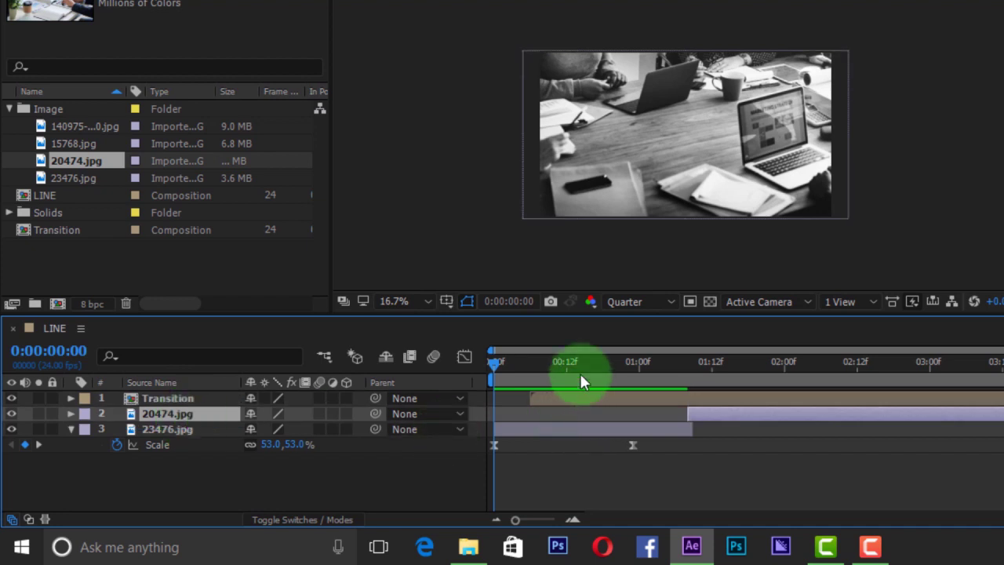
{"action": "left_click_drag", "start_coordinate": [579, 360], "coordinate": [444, 377]}
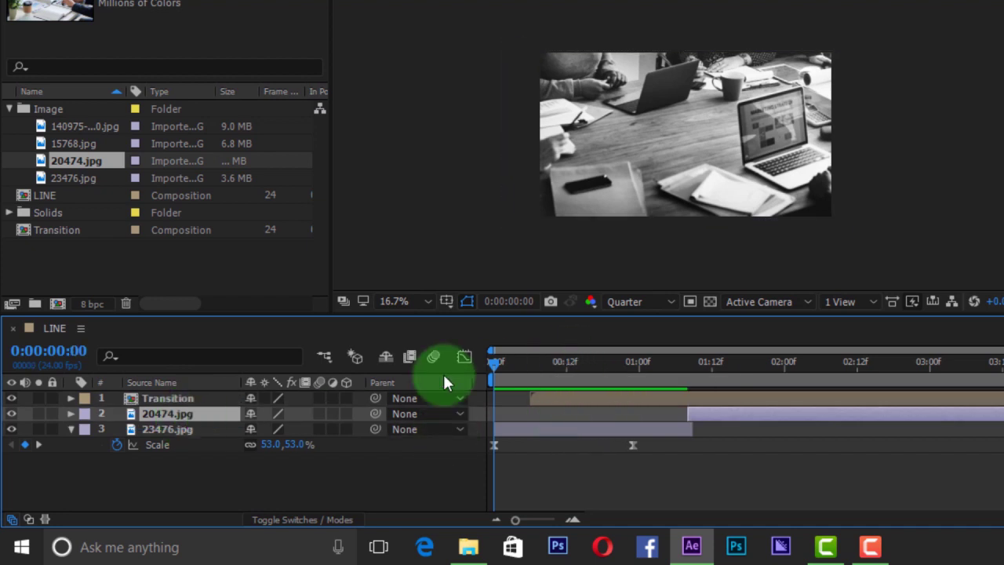
{"action": "key", "text": "space"}
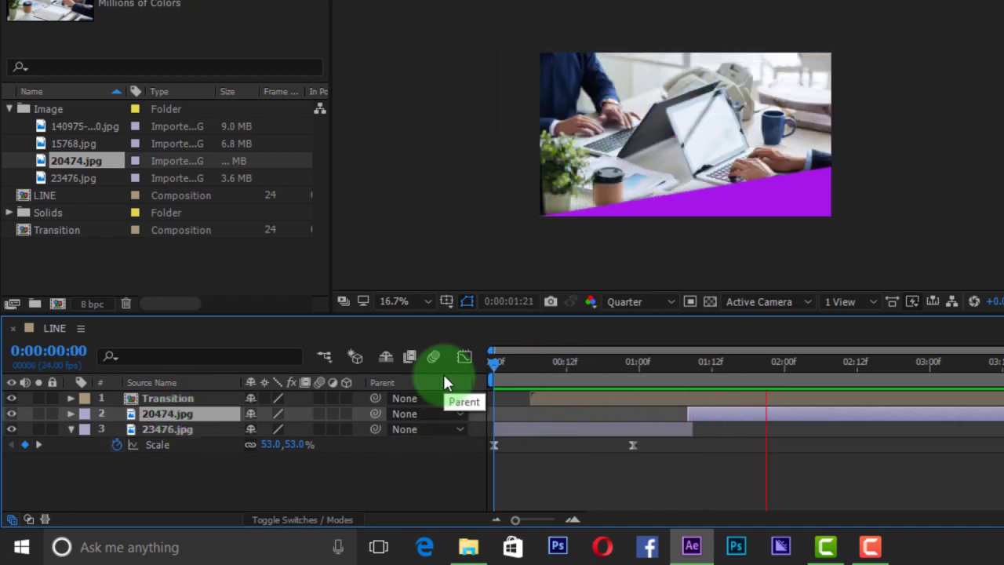
{"action": "key", "text": "space"}
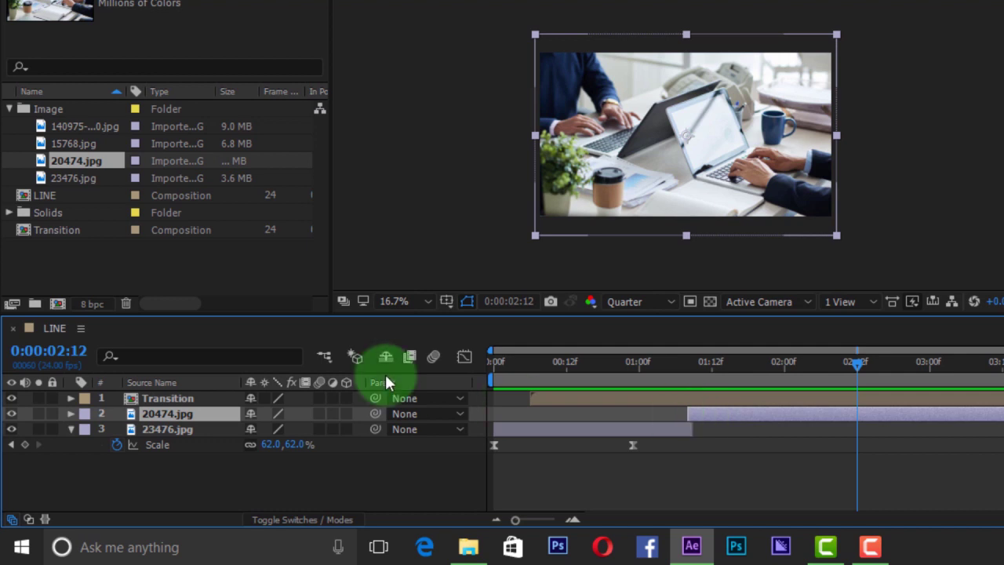
Keyframe 20474.jpg's Scale from 27% at 0:00:01:08 to larger at 0:00:02:19
{"action": "key", "text": "s"}
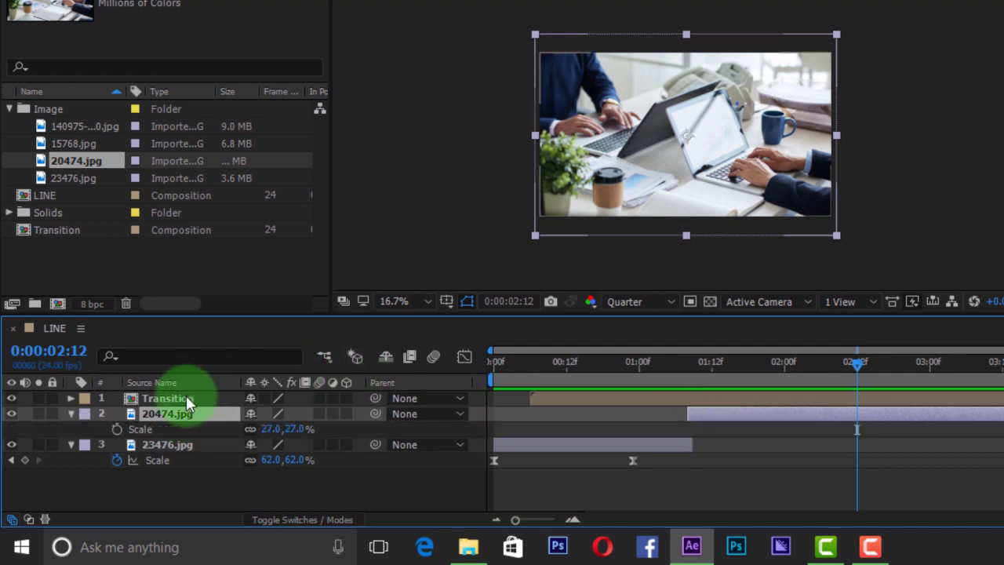
{"action": "left_click_drag", "start_coordinate": [709, 367], "coordinate": [689, 371]}
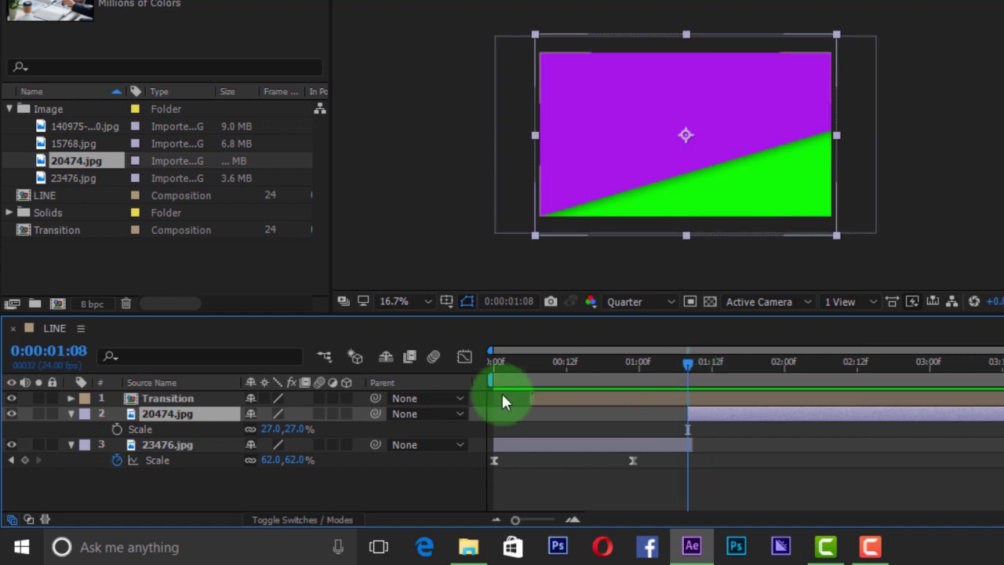
{"action": "left_click", "coordinate": [115, 428]}
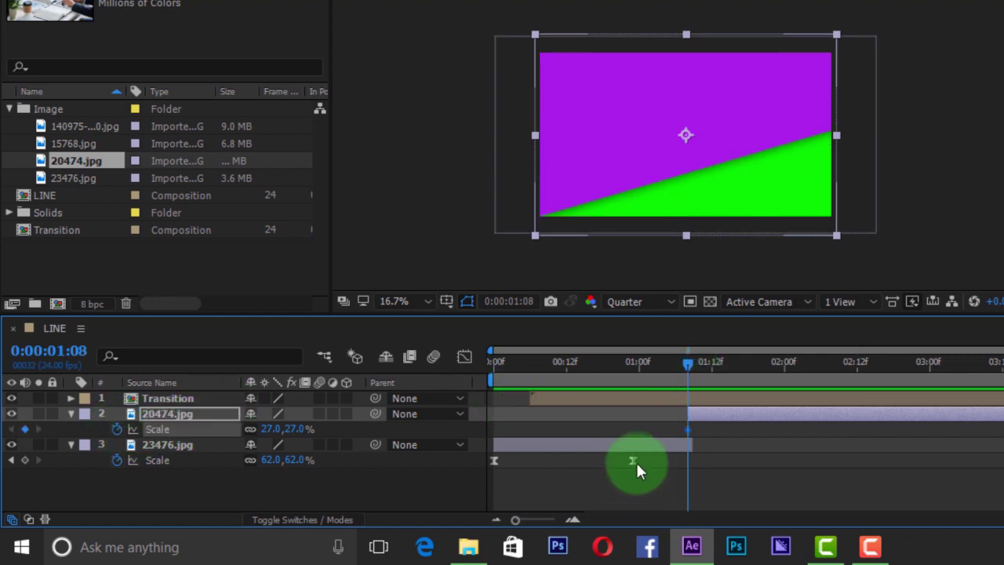
{"action": "left_click_drag", "start_coordinate": [692, 422], "coordinate": [899, 375]}
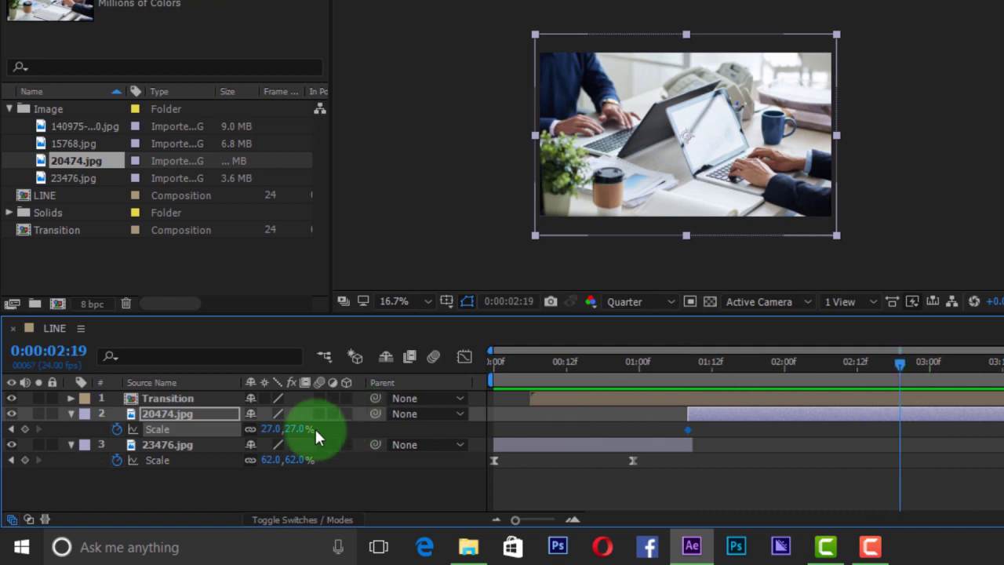
{"action": "left_click_drag", "start_coordinate": [292, 429], "coordinate": [287, 430]}
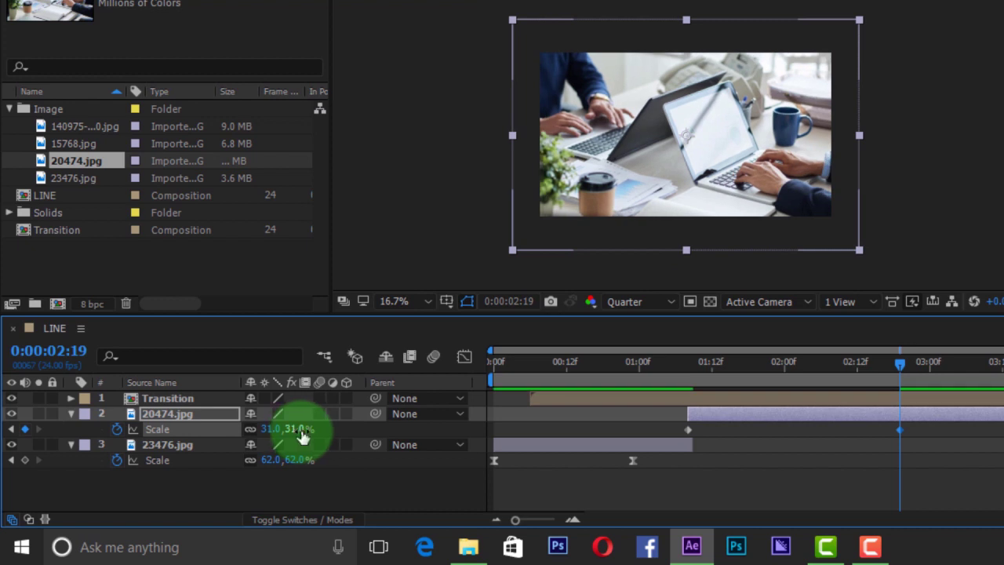
{"action": "left_click_drag", "start_coordinate": [914, 433], "coordinate": [668, 426]}
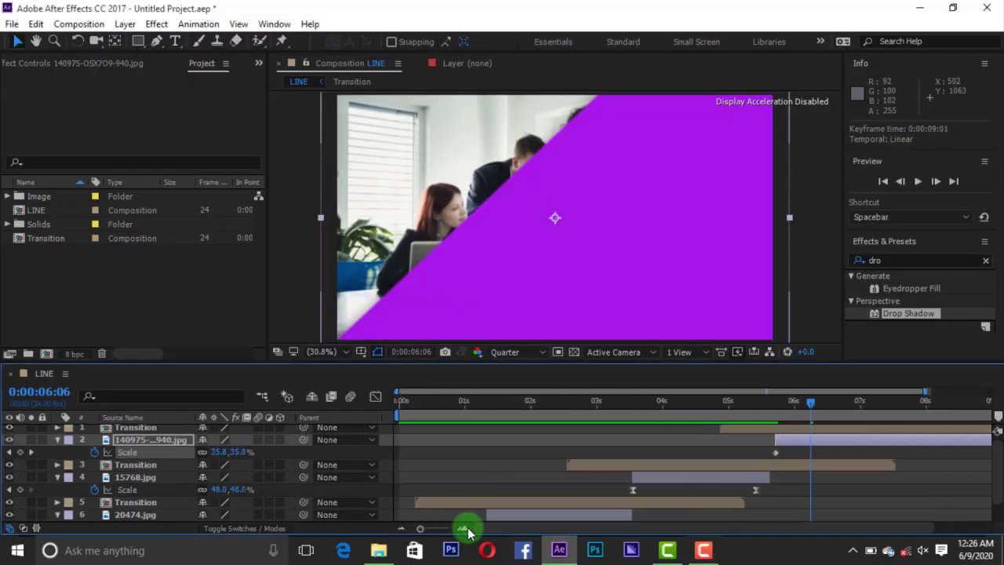
{"action": "left_click_drag", "start_coordinate": [427, 402], "coordinate": [376, 410]}
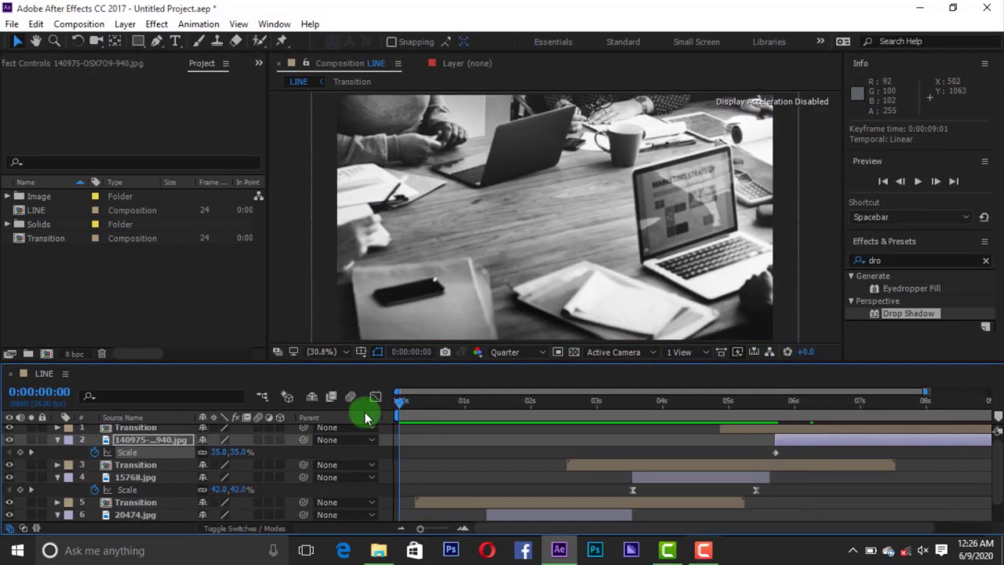
{"action": "key", "text": "space"}
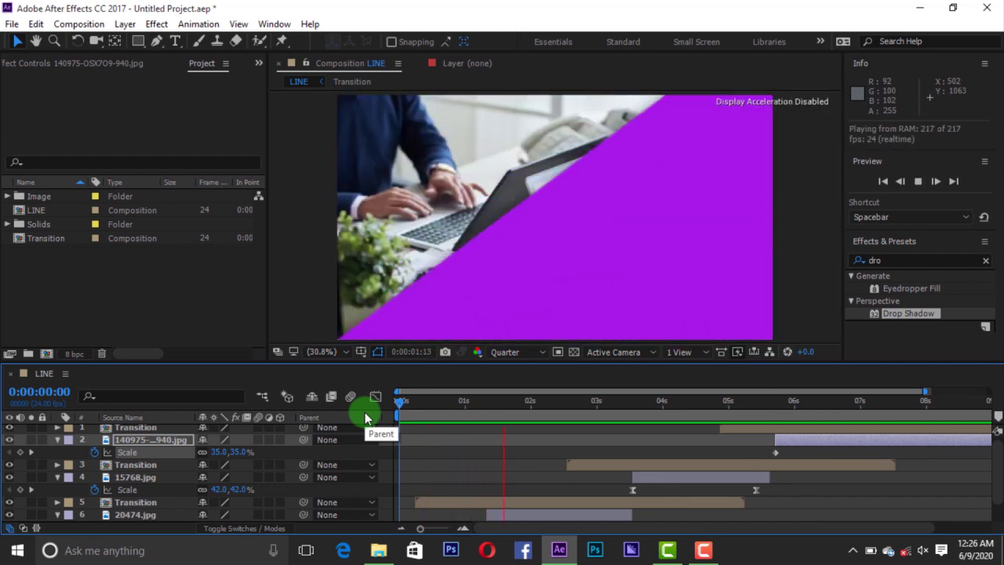